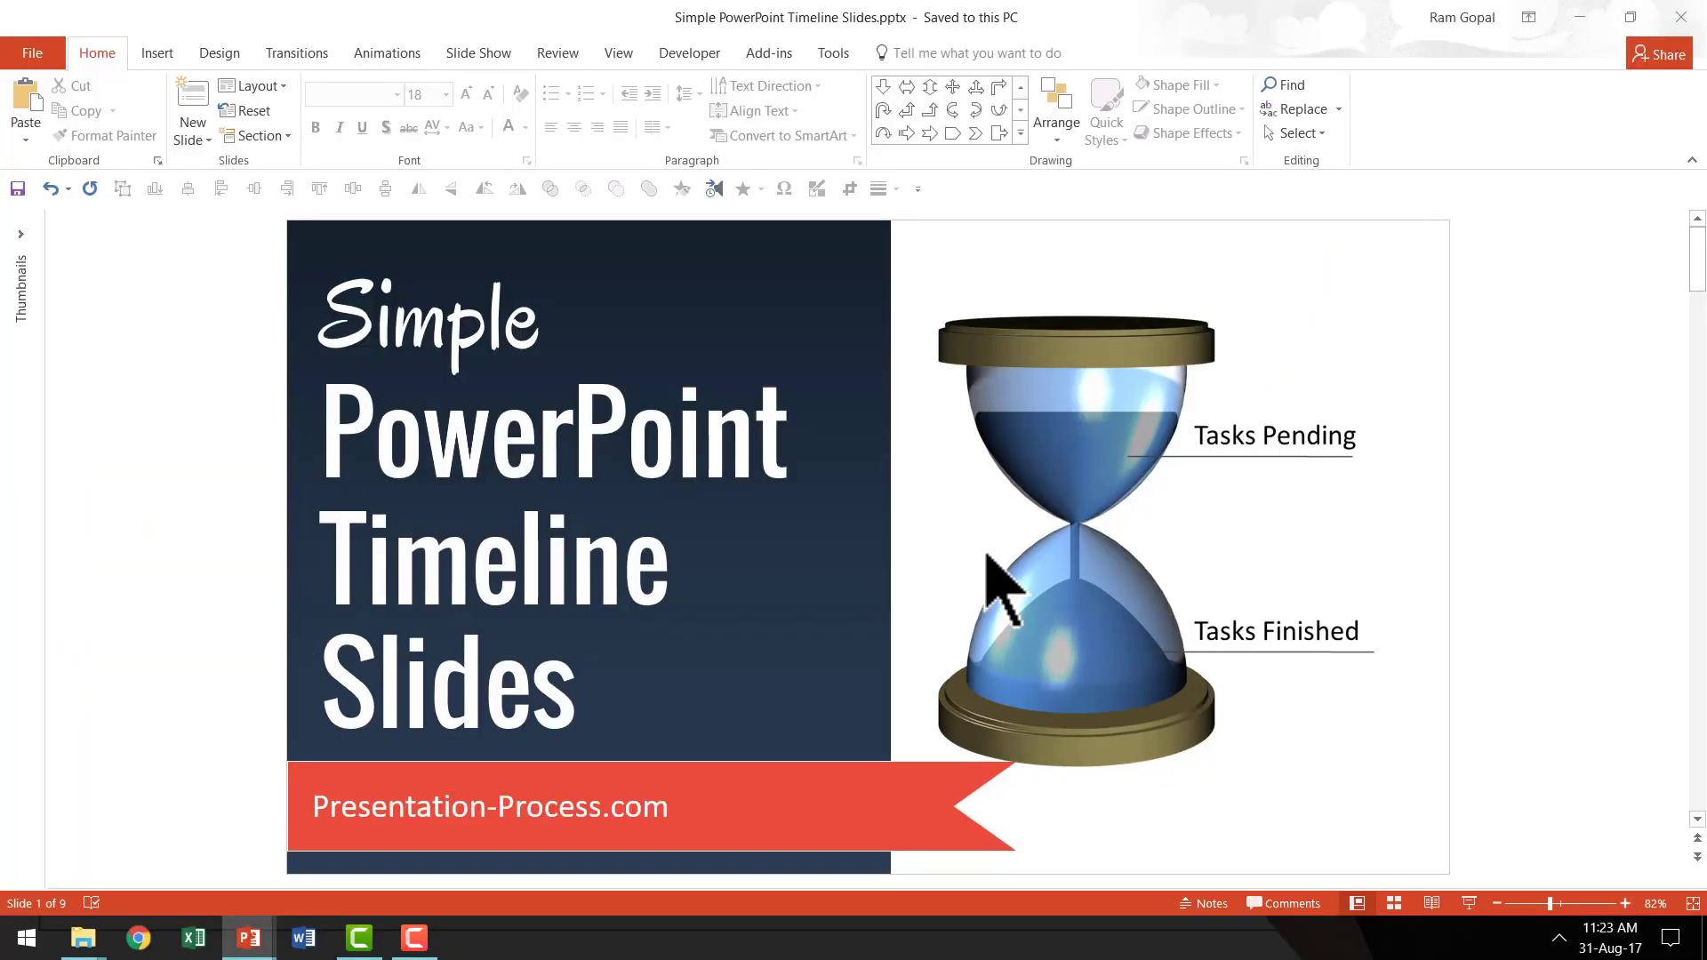
scroll(993, 573, down, 1)
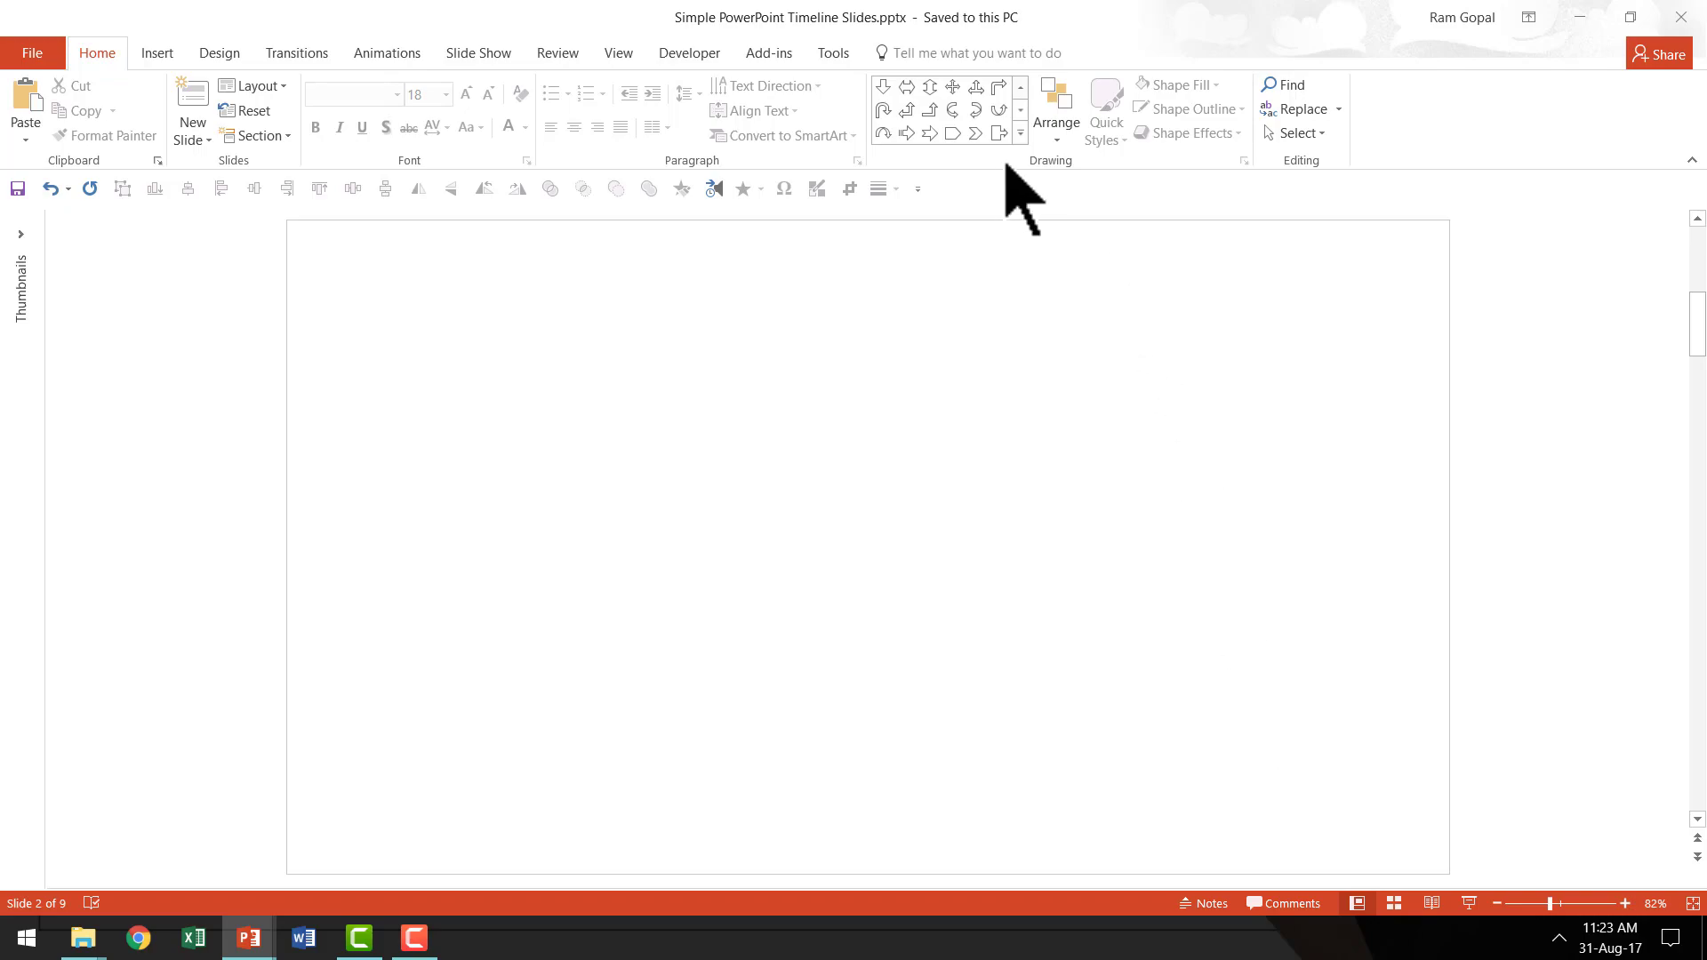
- Insert a blue chevron and copy it twice to the right, forming a three-chevron row
click(1020, 132)
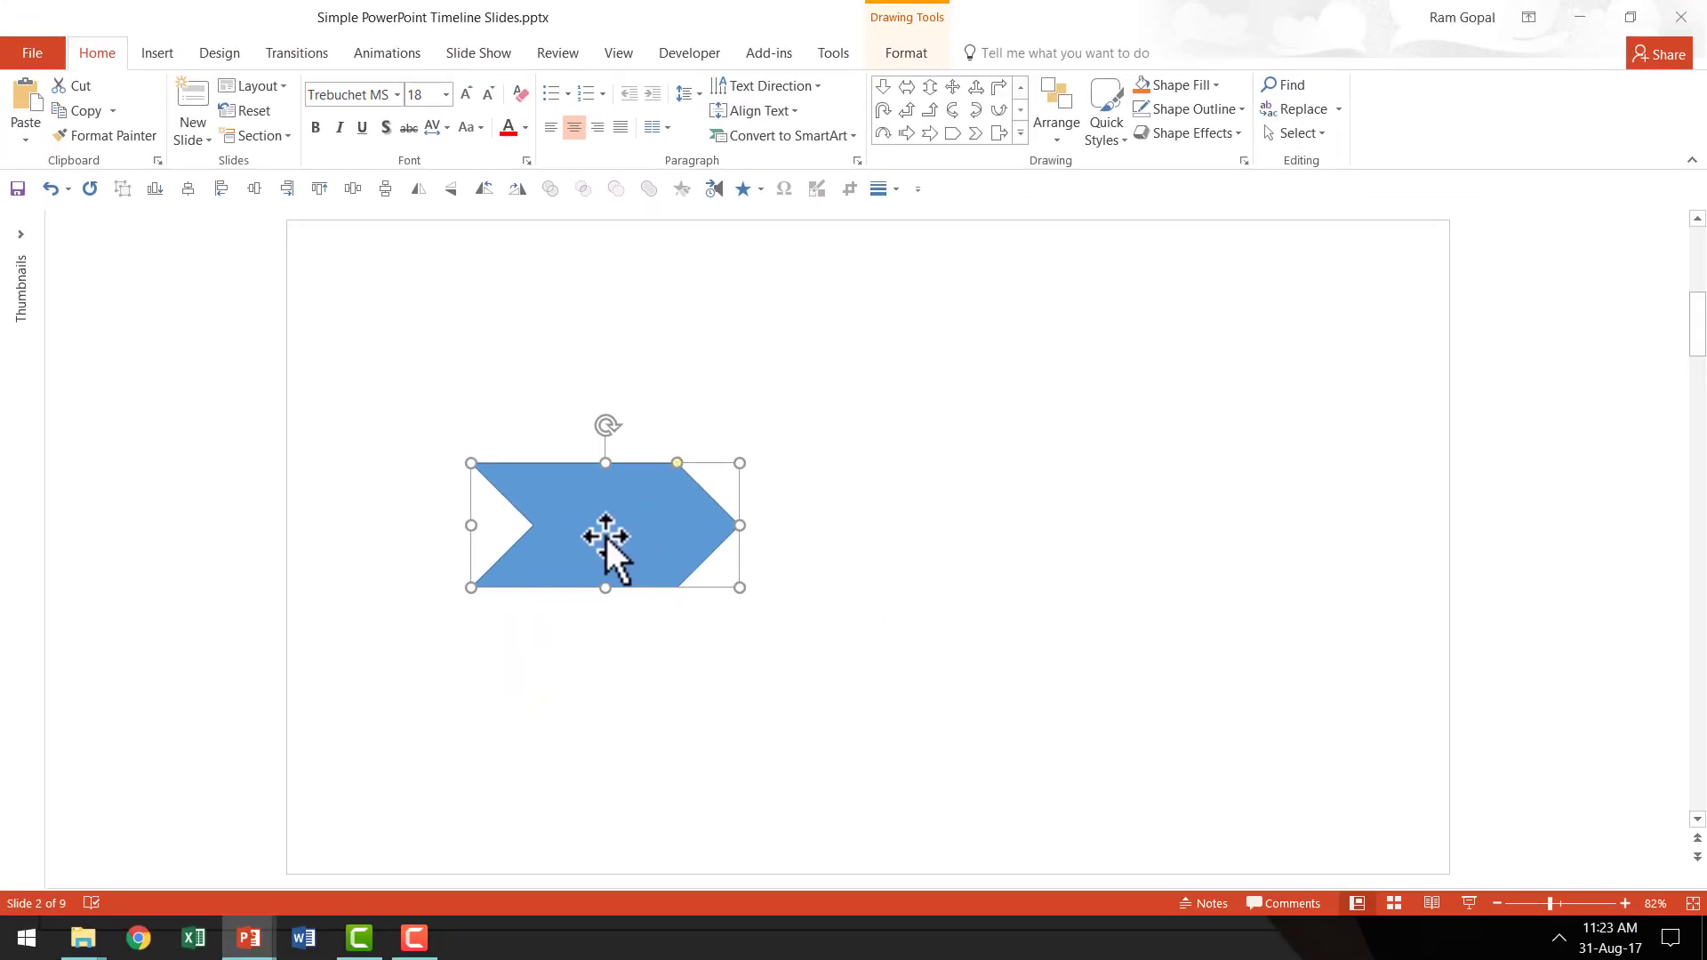
ctrl+drag(607, 537, 860, 547)
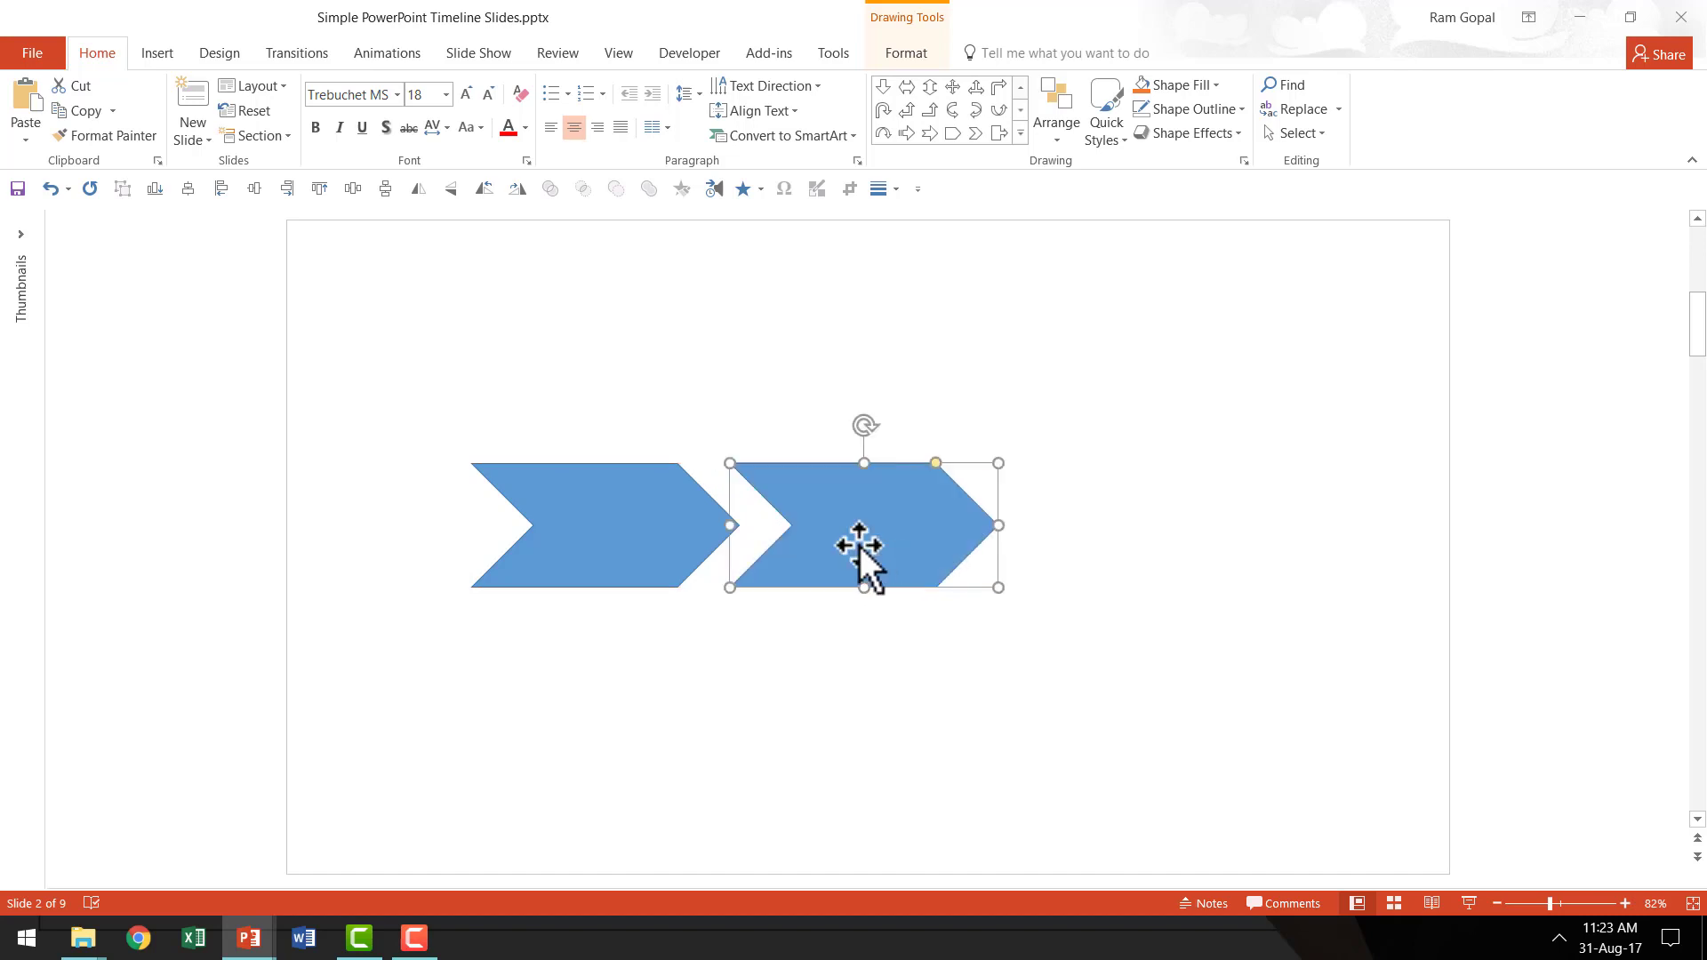
ctrl+drag(859, 534, 1114, 516)
click(1200, 724)
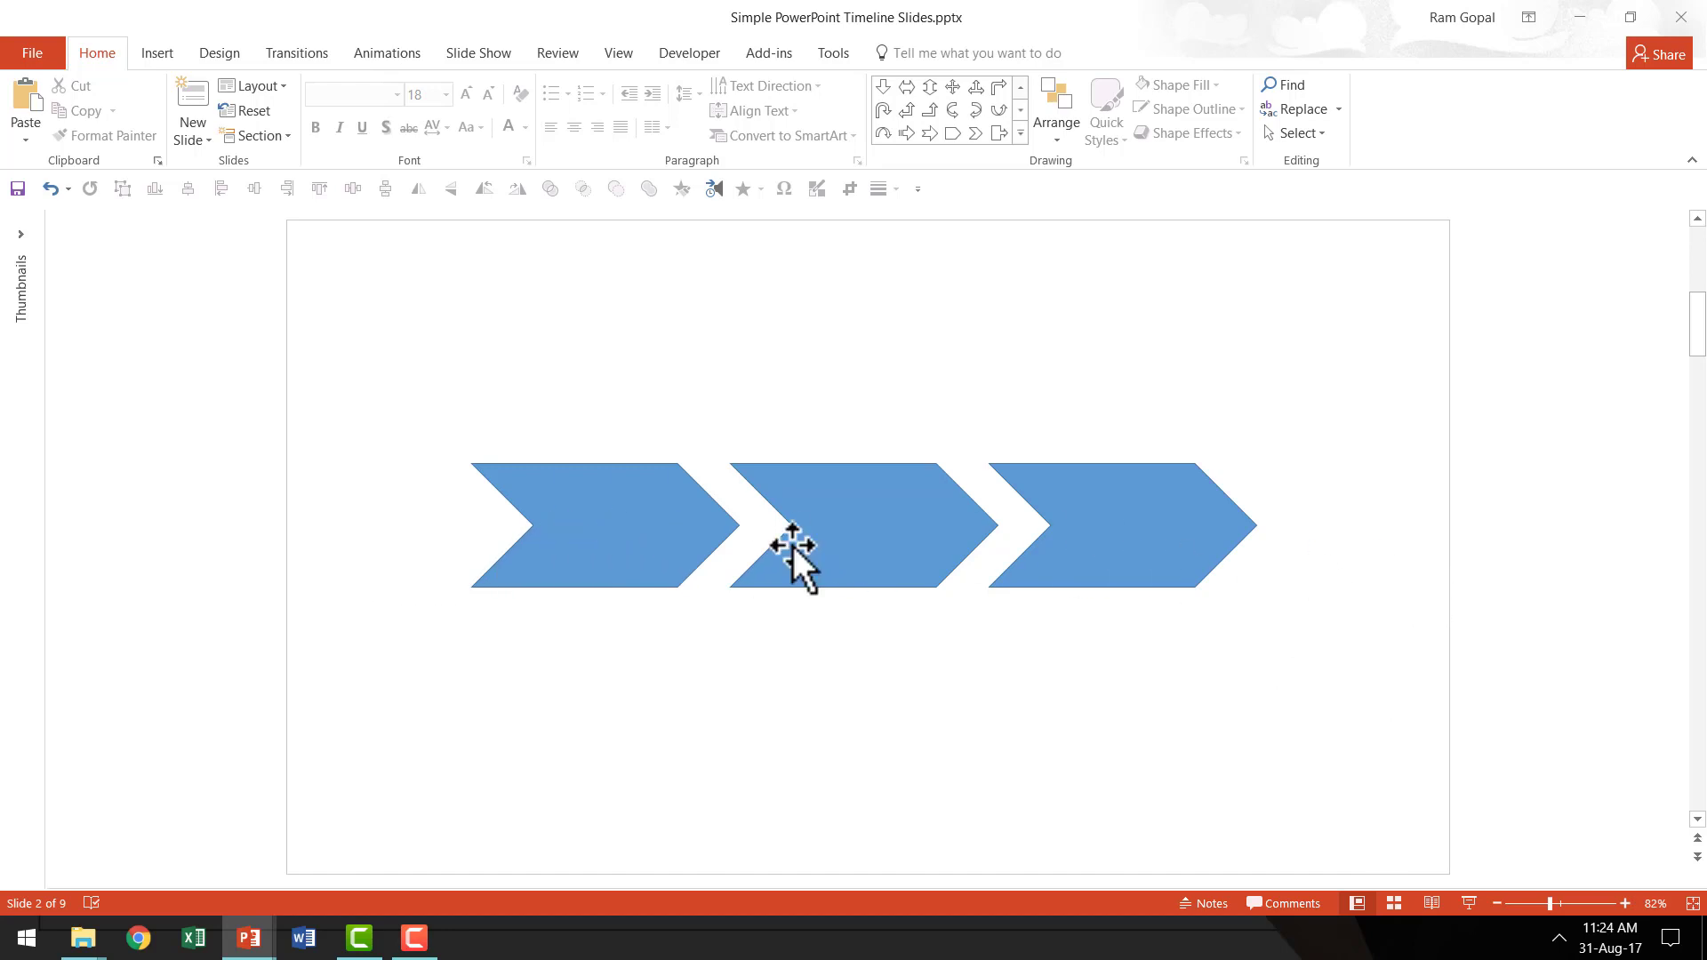
- Flip the first chevron horizontally to point left, and spread the outer chevrons apart
click(573, 518)
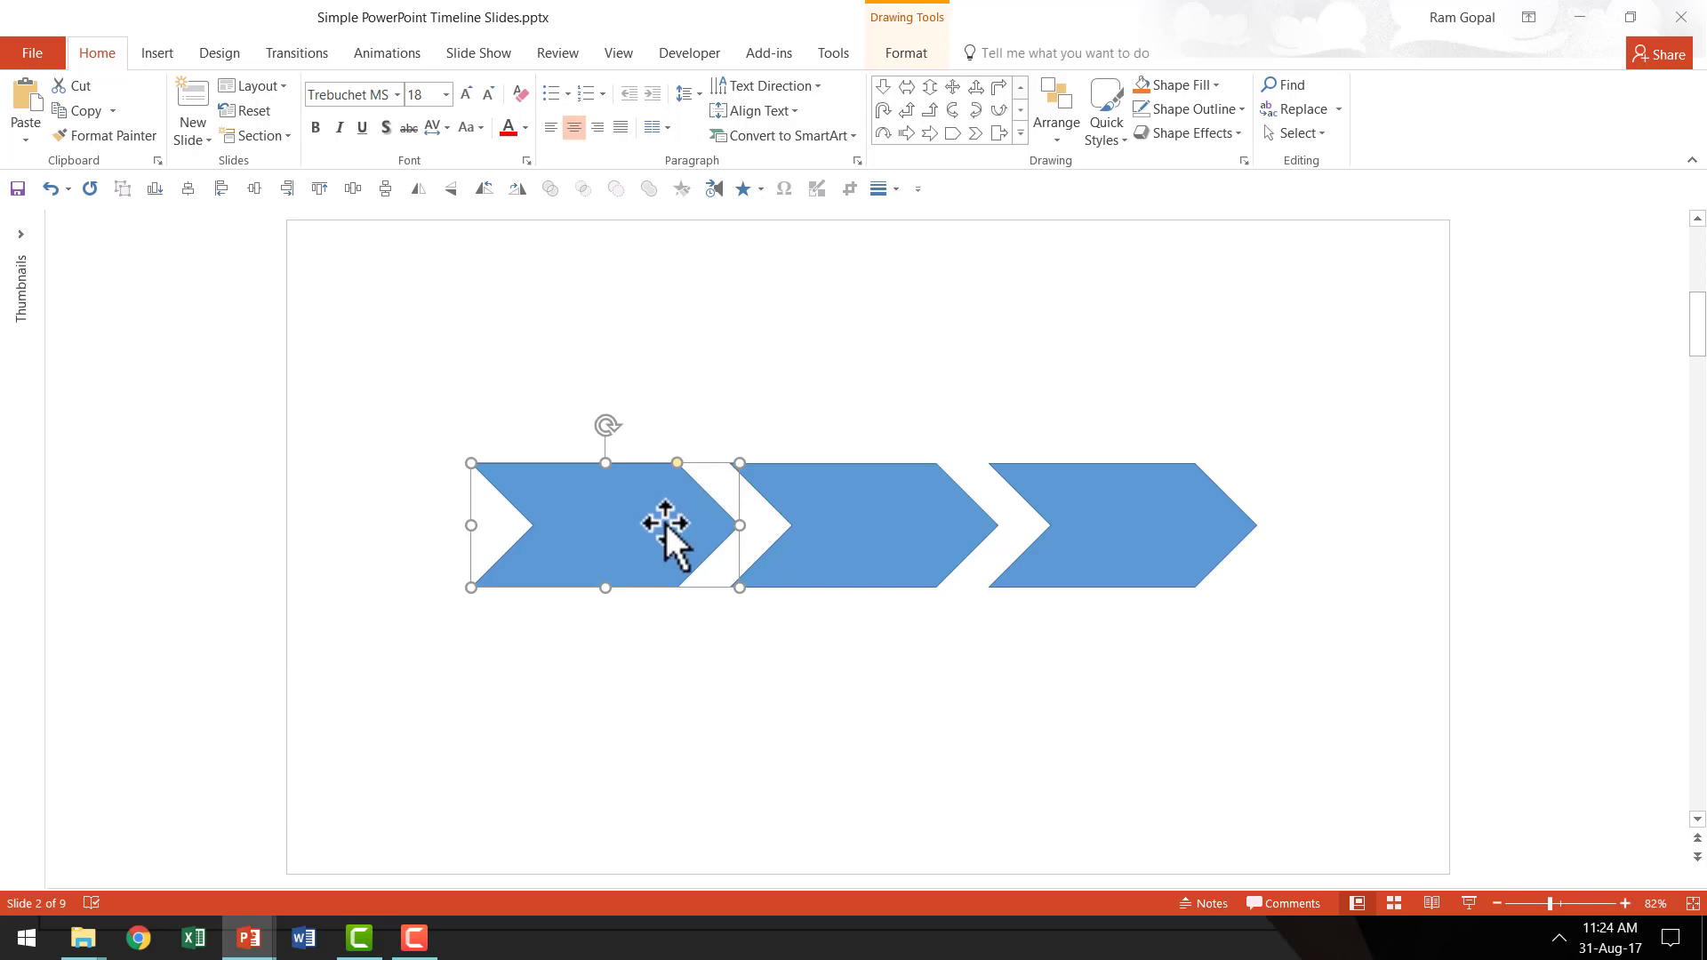
click(1054, 126)
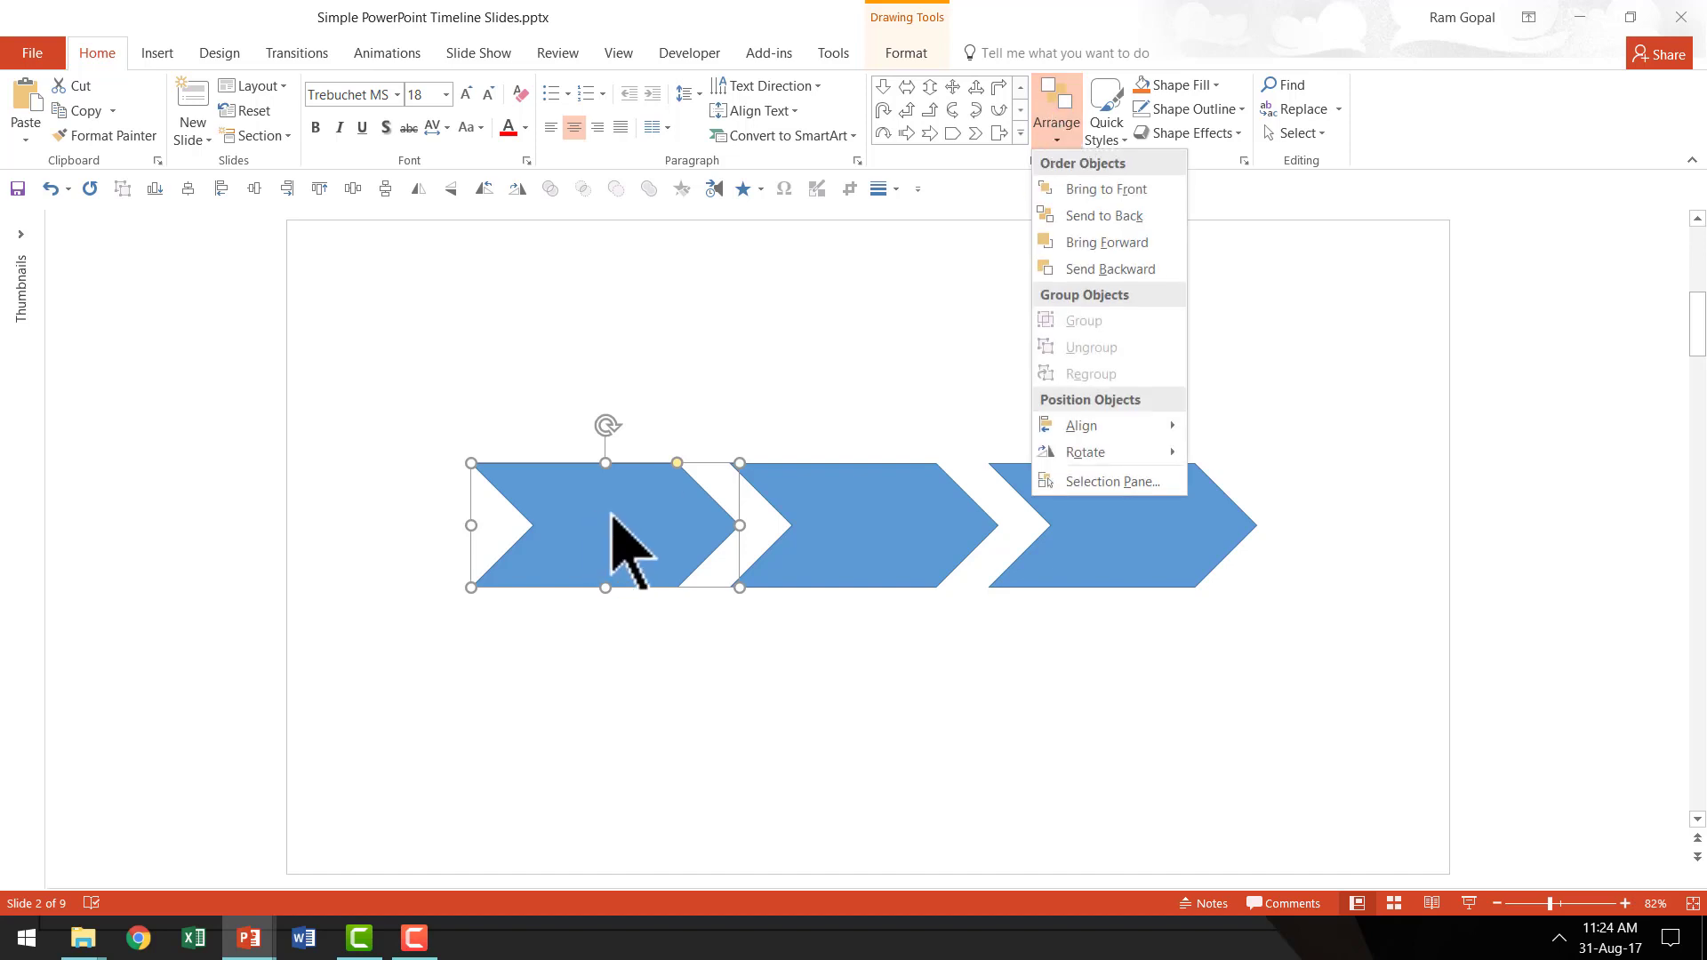
mouse_move(1087, 452)
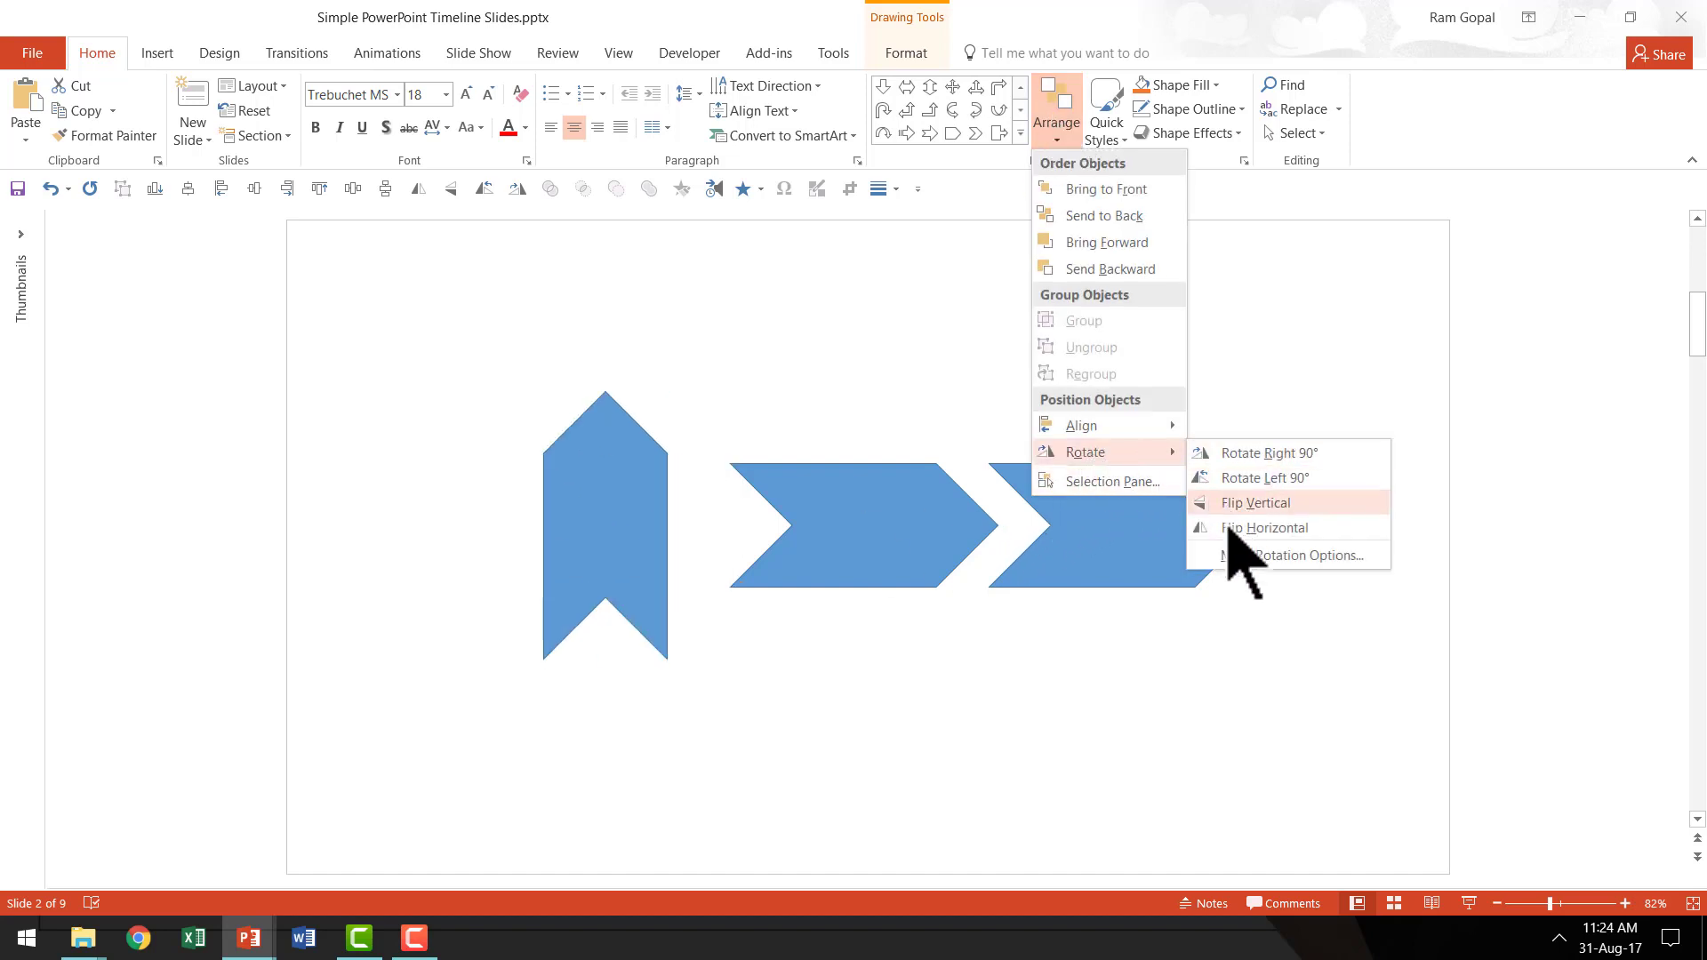
click(1233, 528)
click(599, 508)
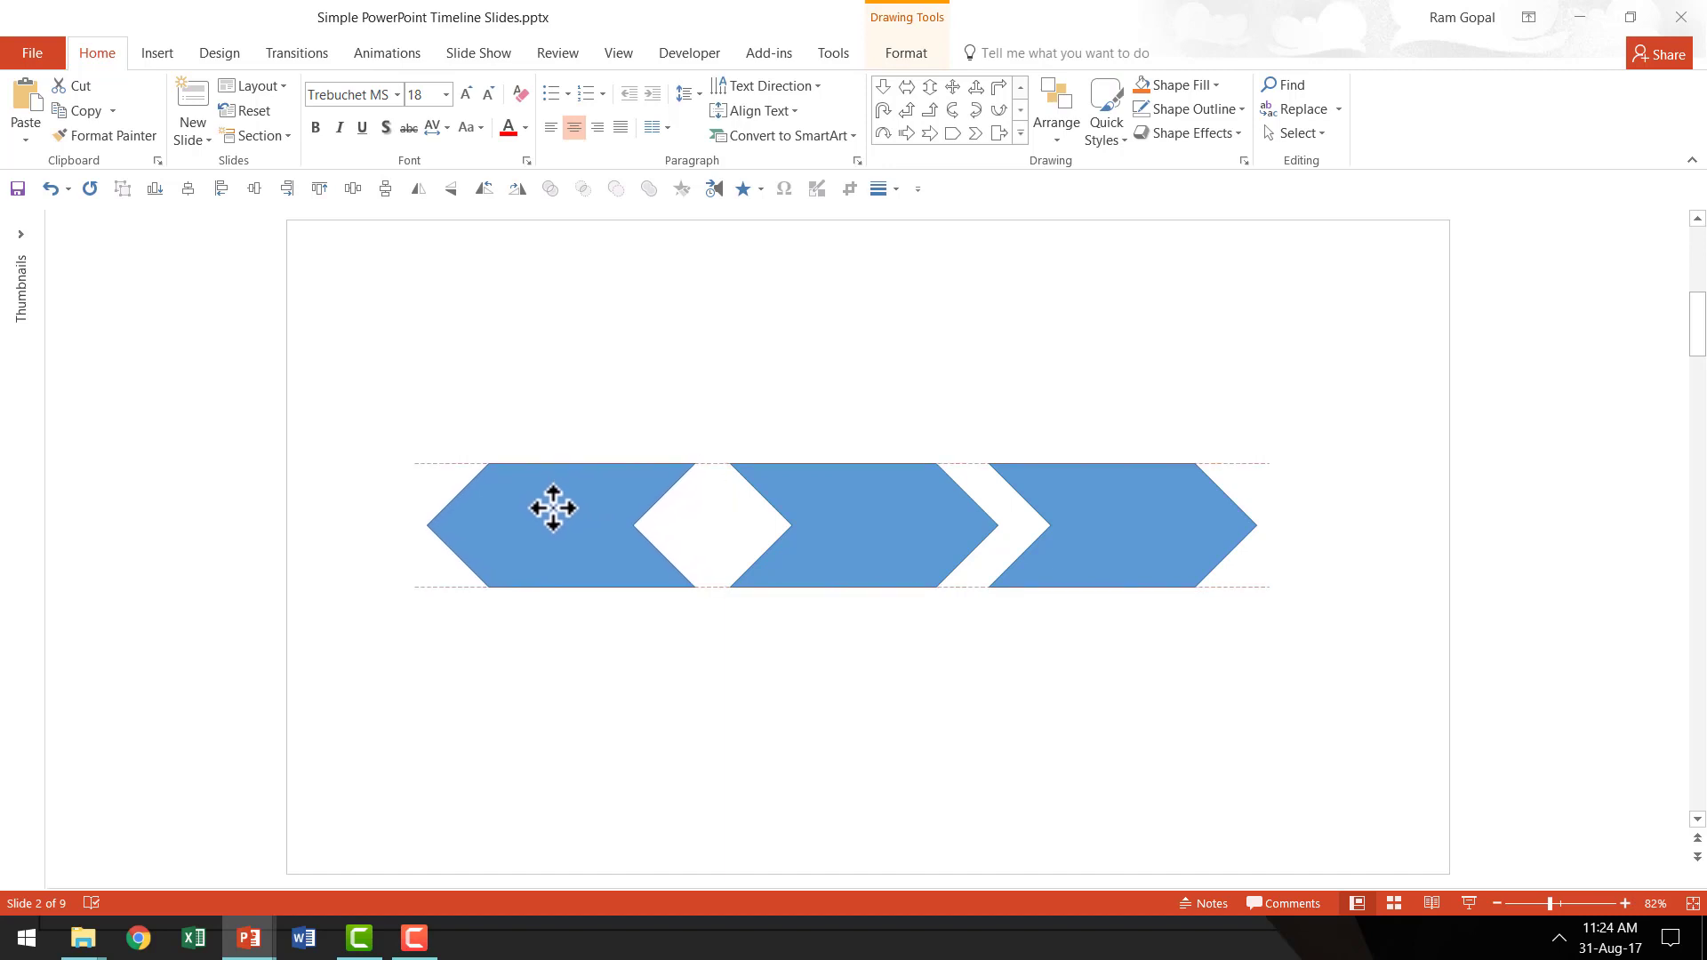
drag(592, 507, 575, 510)
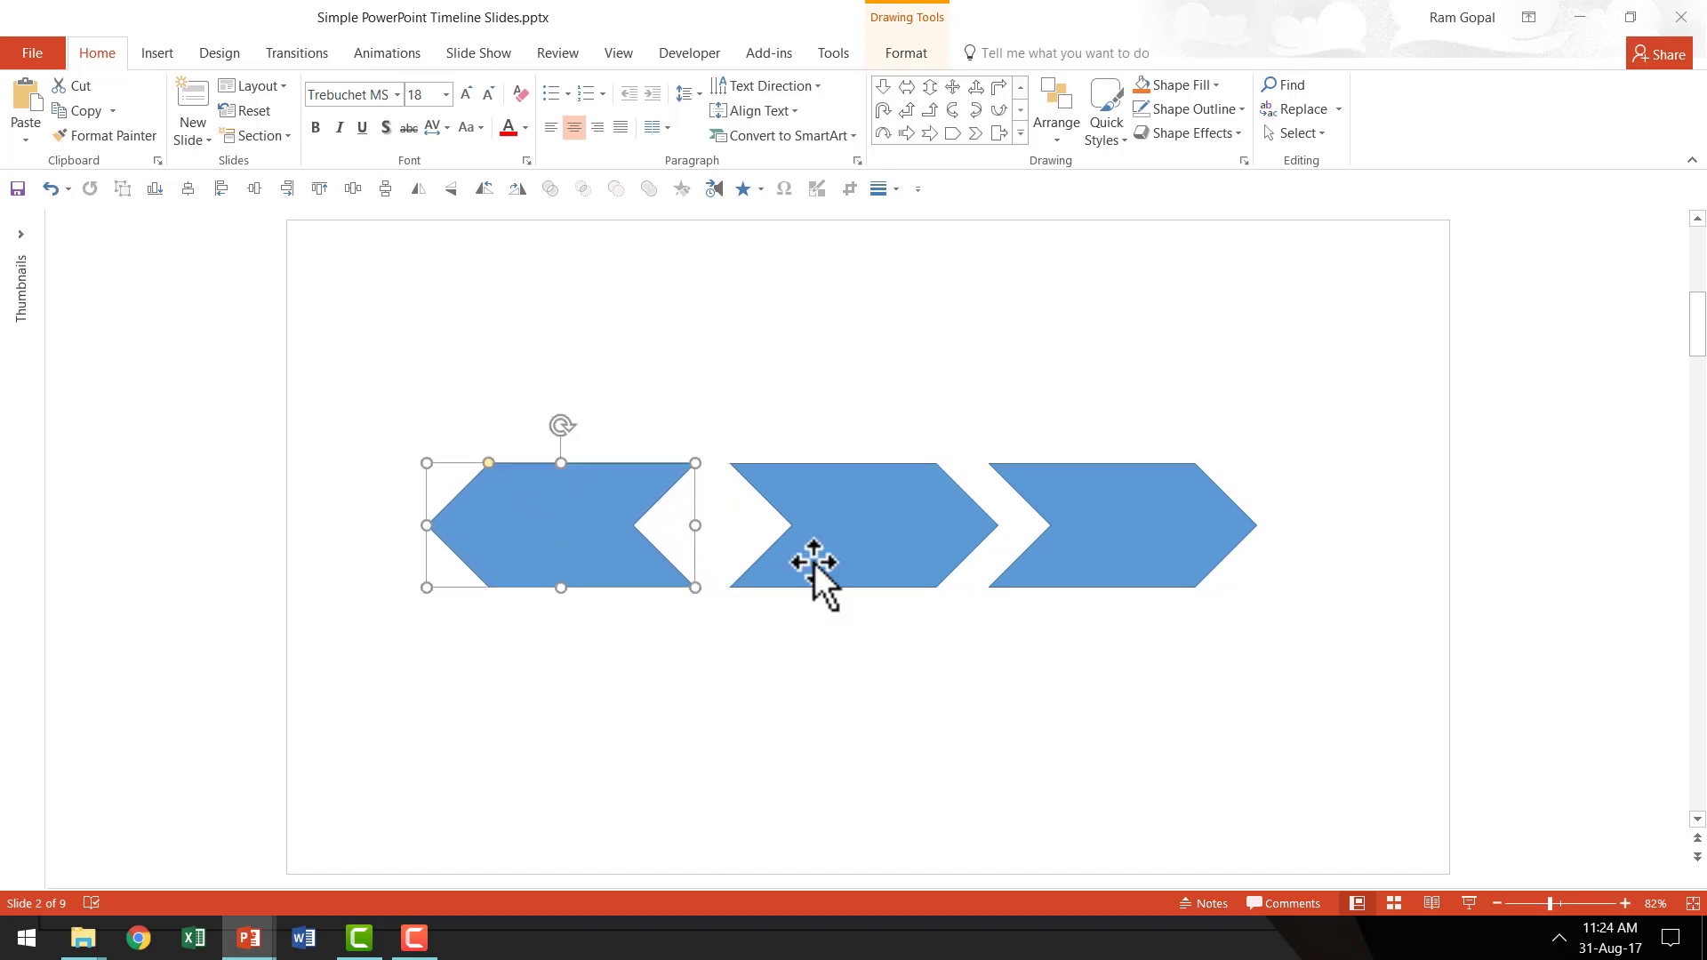
drag(1097, 546, 1197, 544)
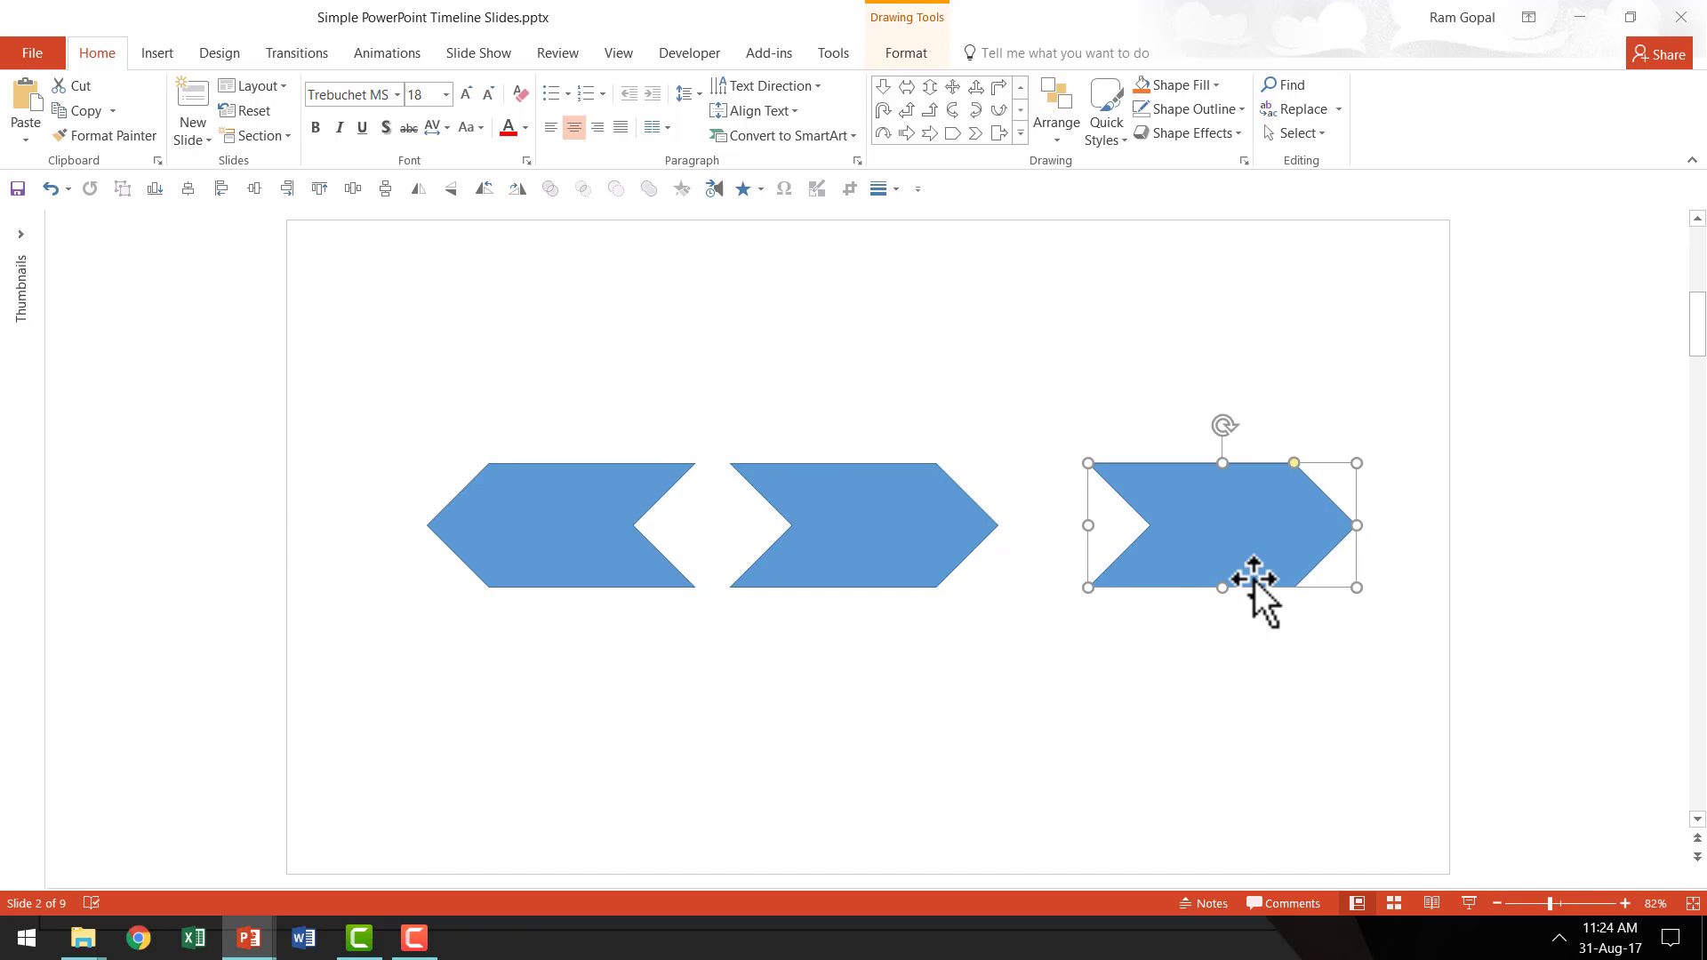
- Duplicate the middle chevron, flip the copy horizontally, and overlap it onto the middle chevron
click(874, 532)
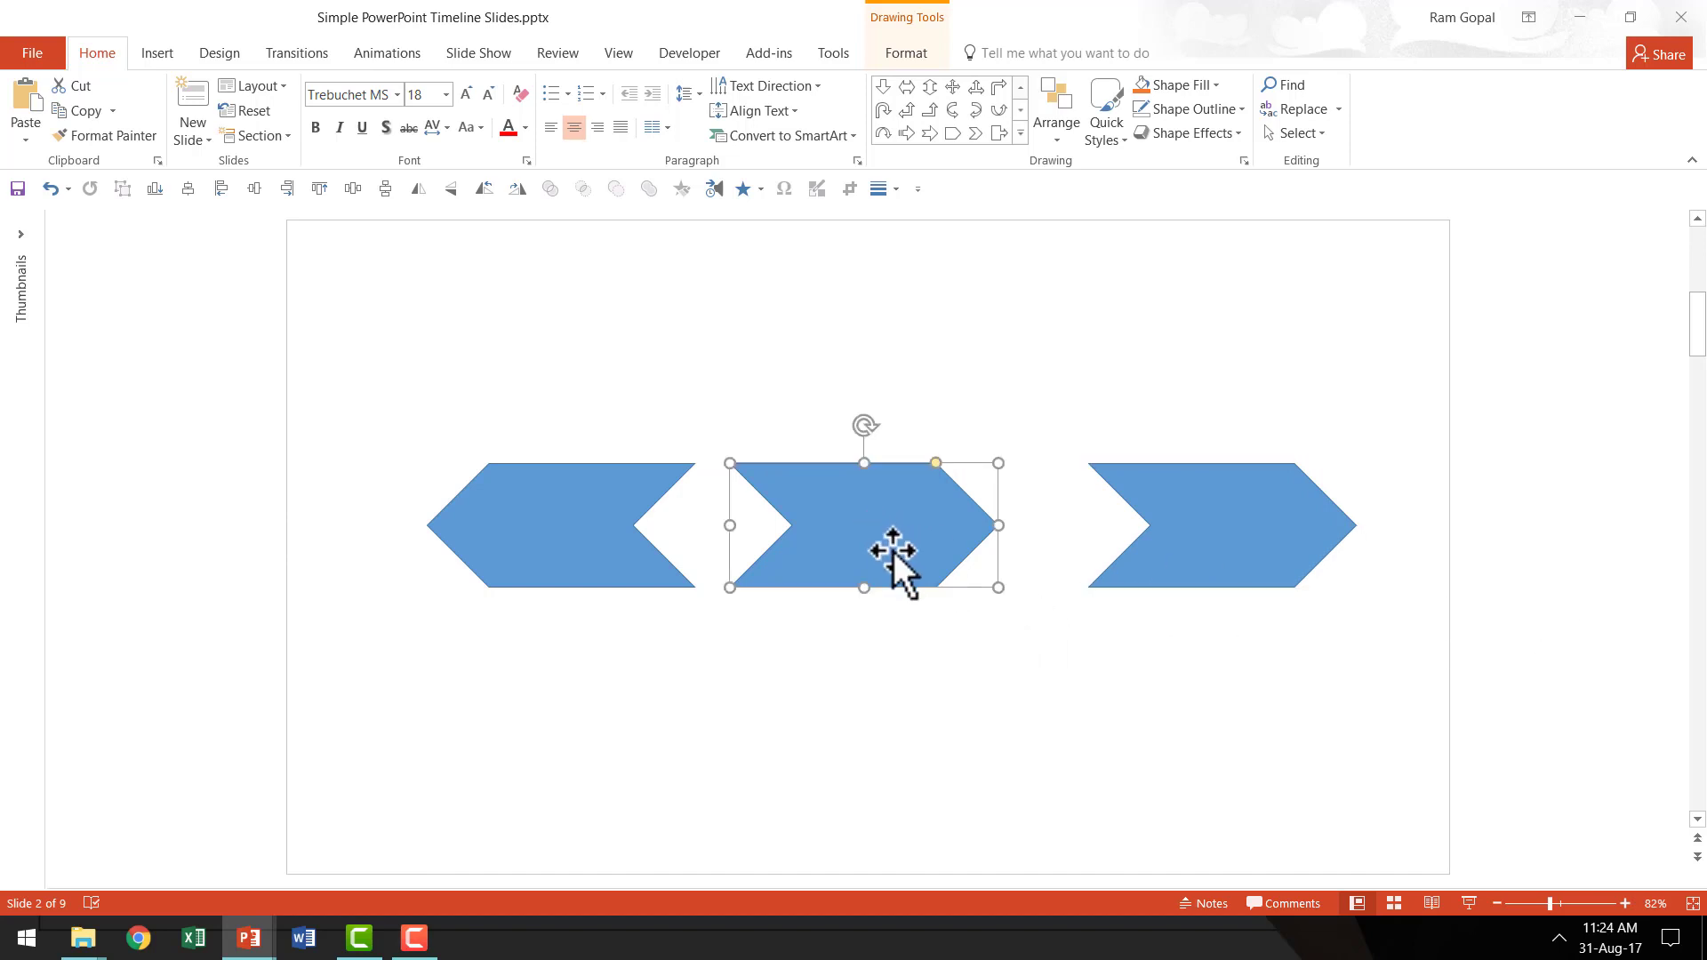
key(ctrl+d)
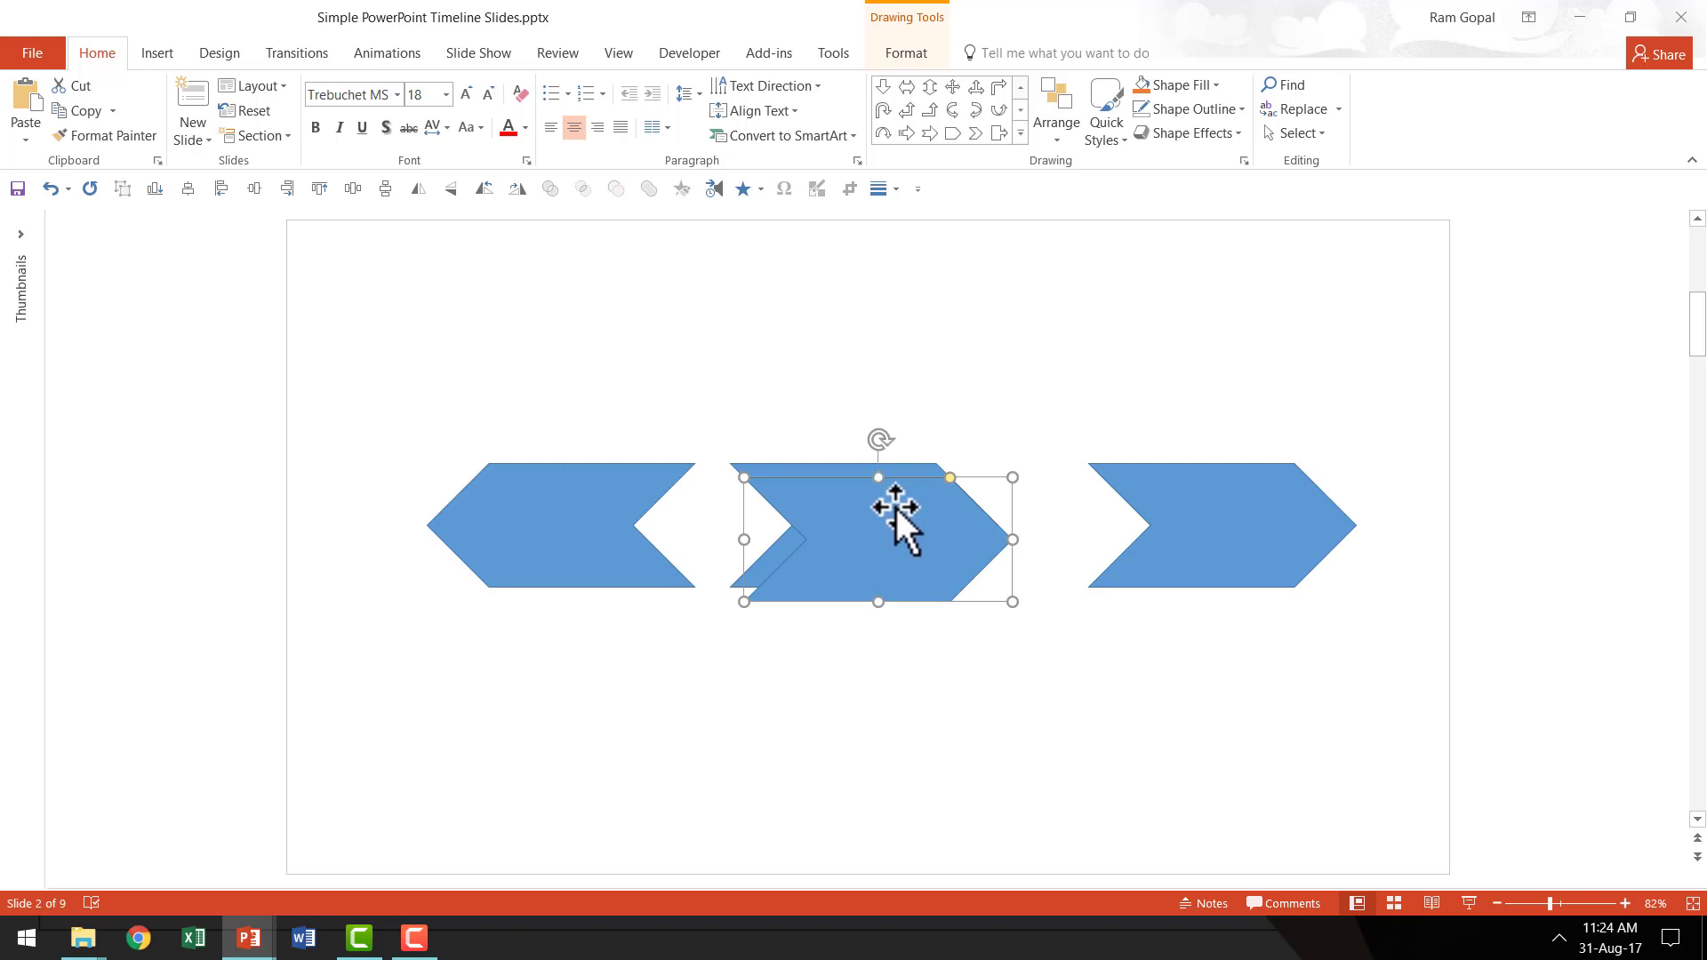
click(1054, 117)
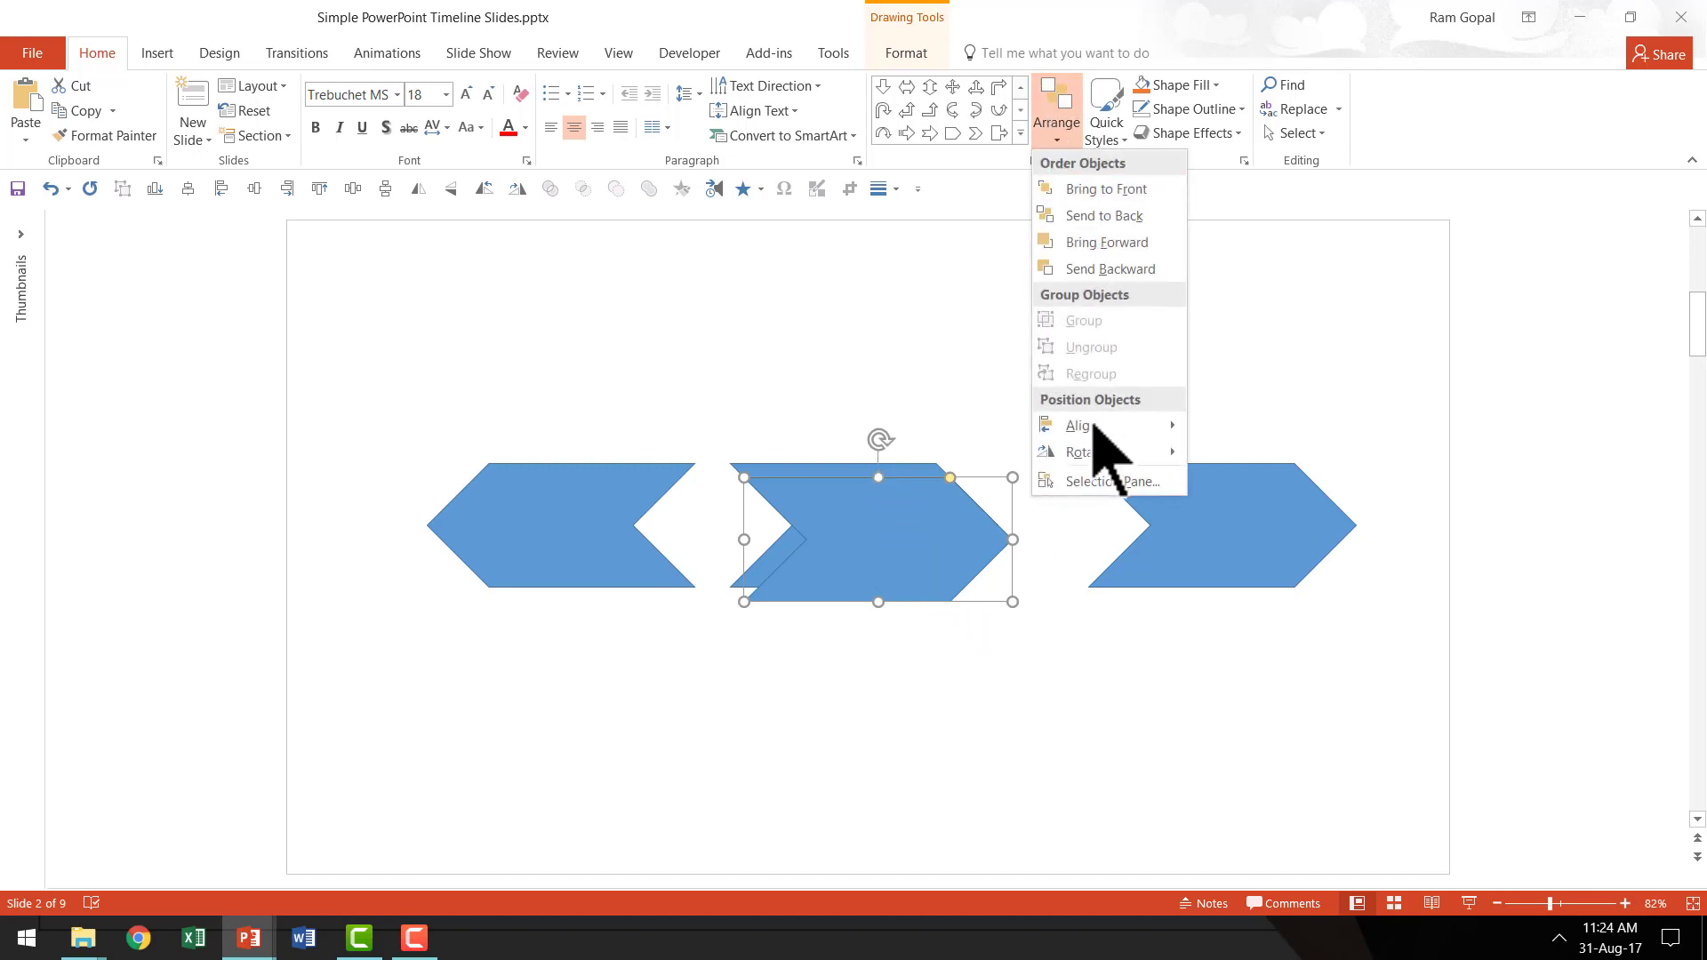
mouse_move(1083, 453)
click(1240, 527)
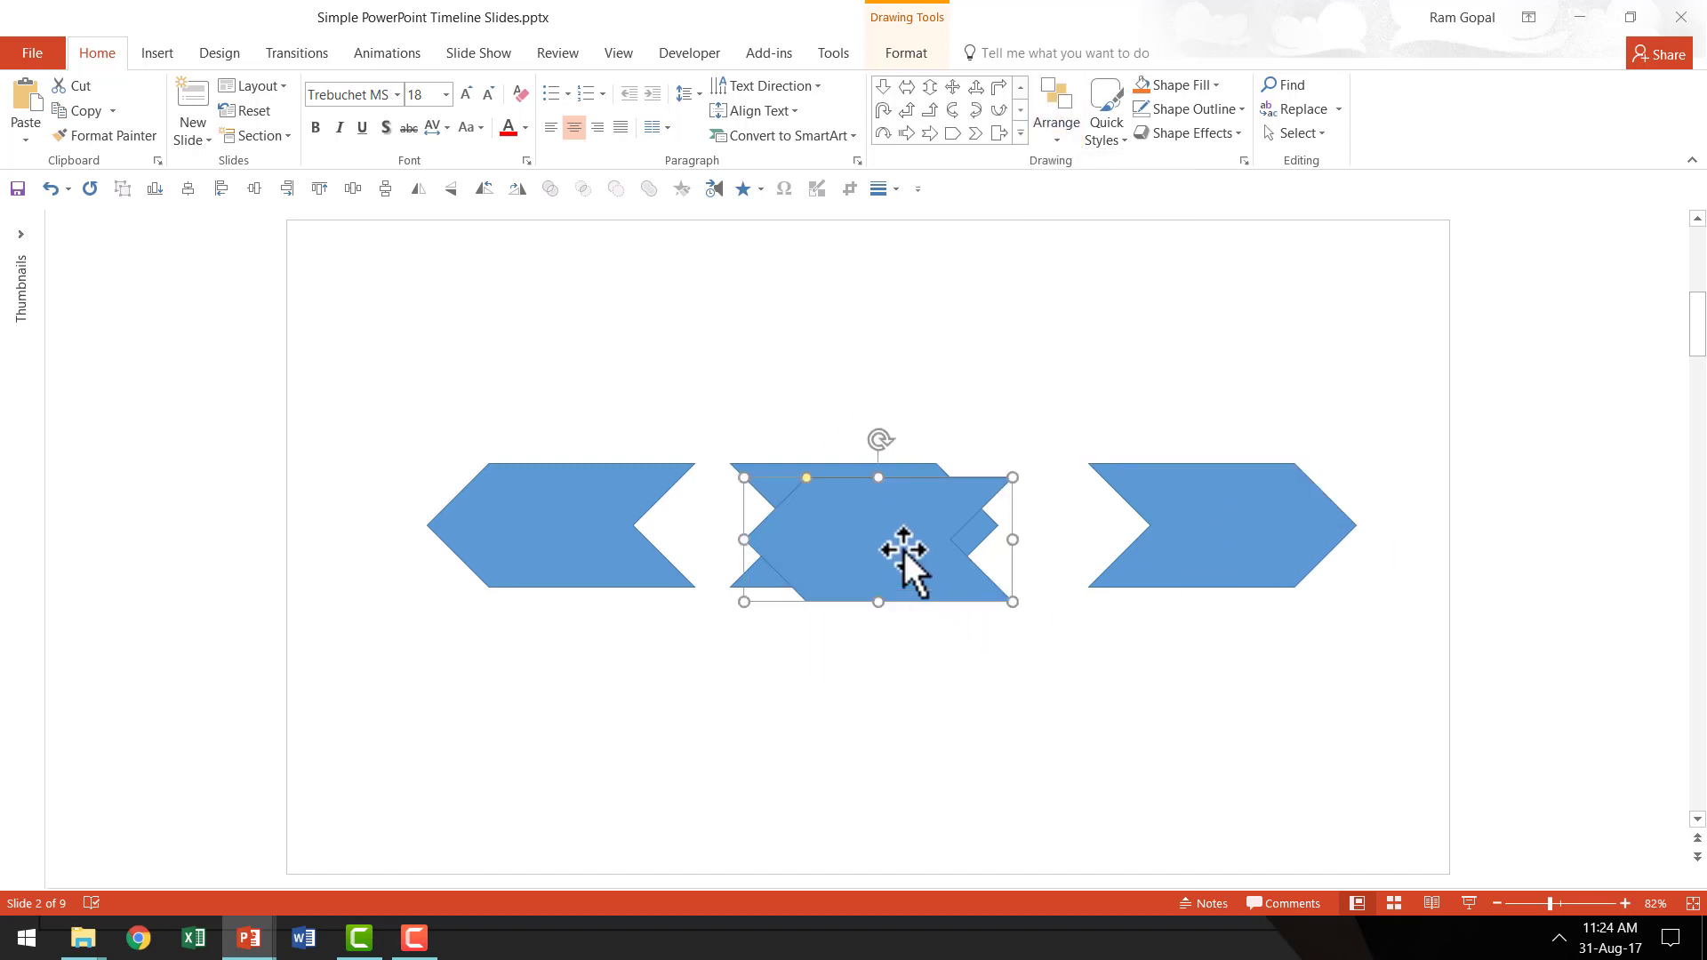
drag(903, 550, 835, 538)
drag(972, 552, 1062, 542)
click(1053, 774)
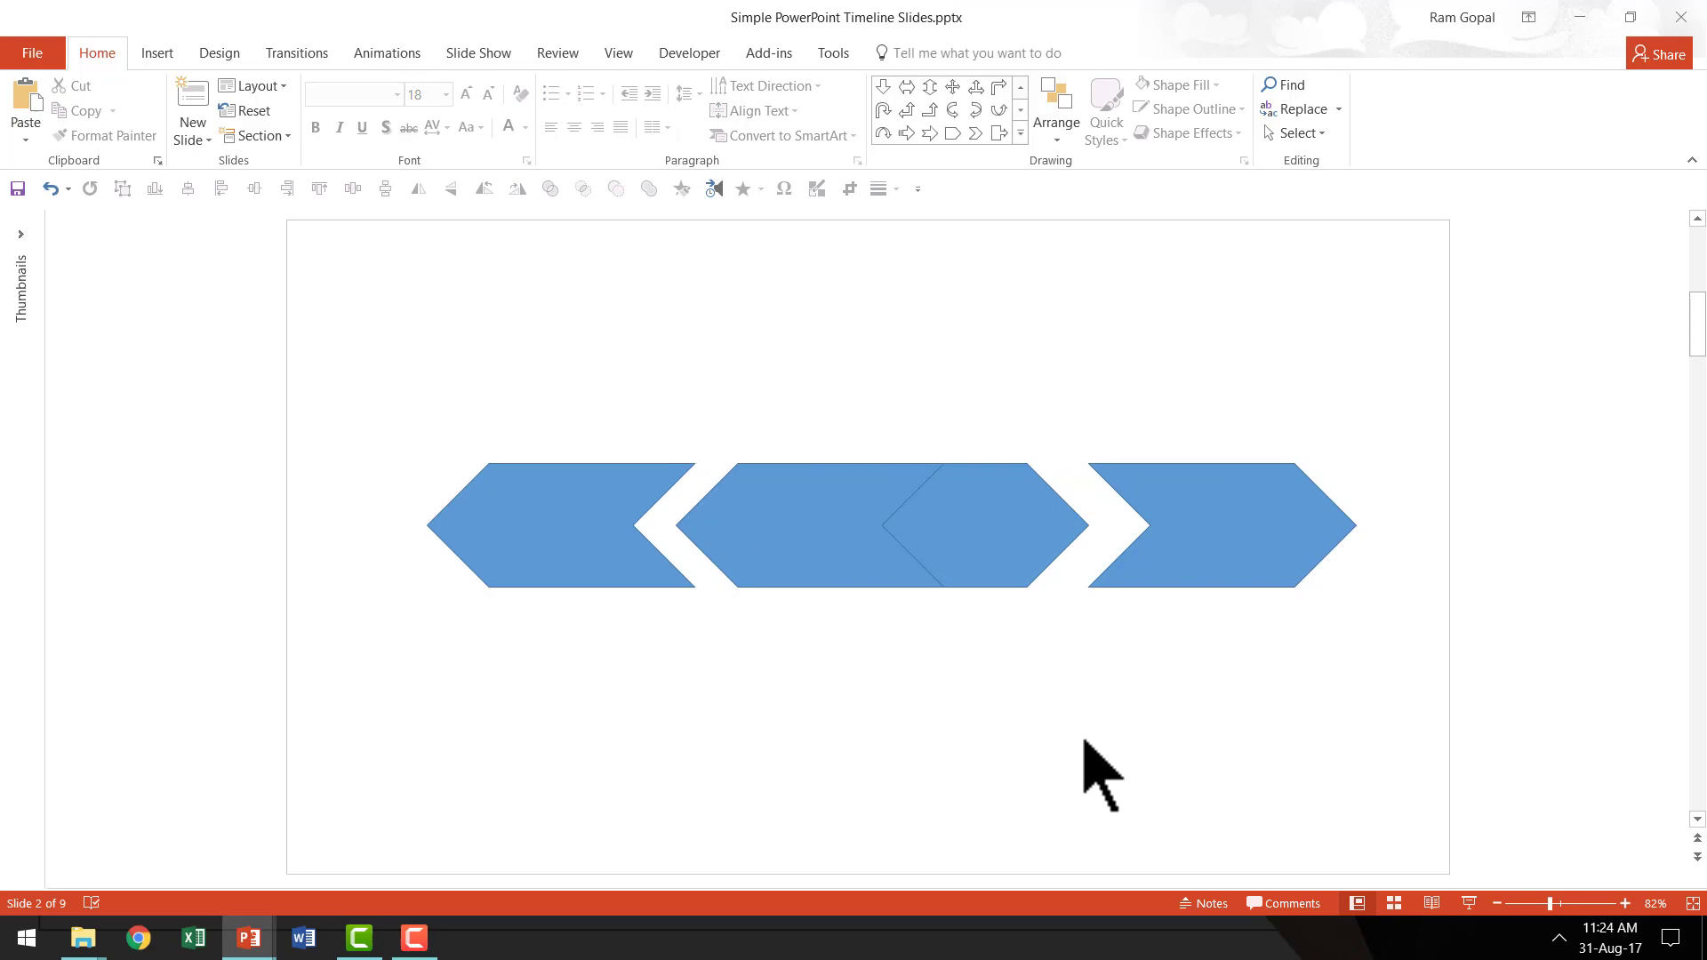
- Union the overlapping middle chevrons into one double-headed arrow
drag(1117, 734, 529, 336)
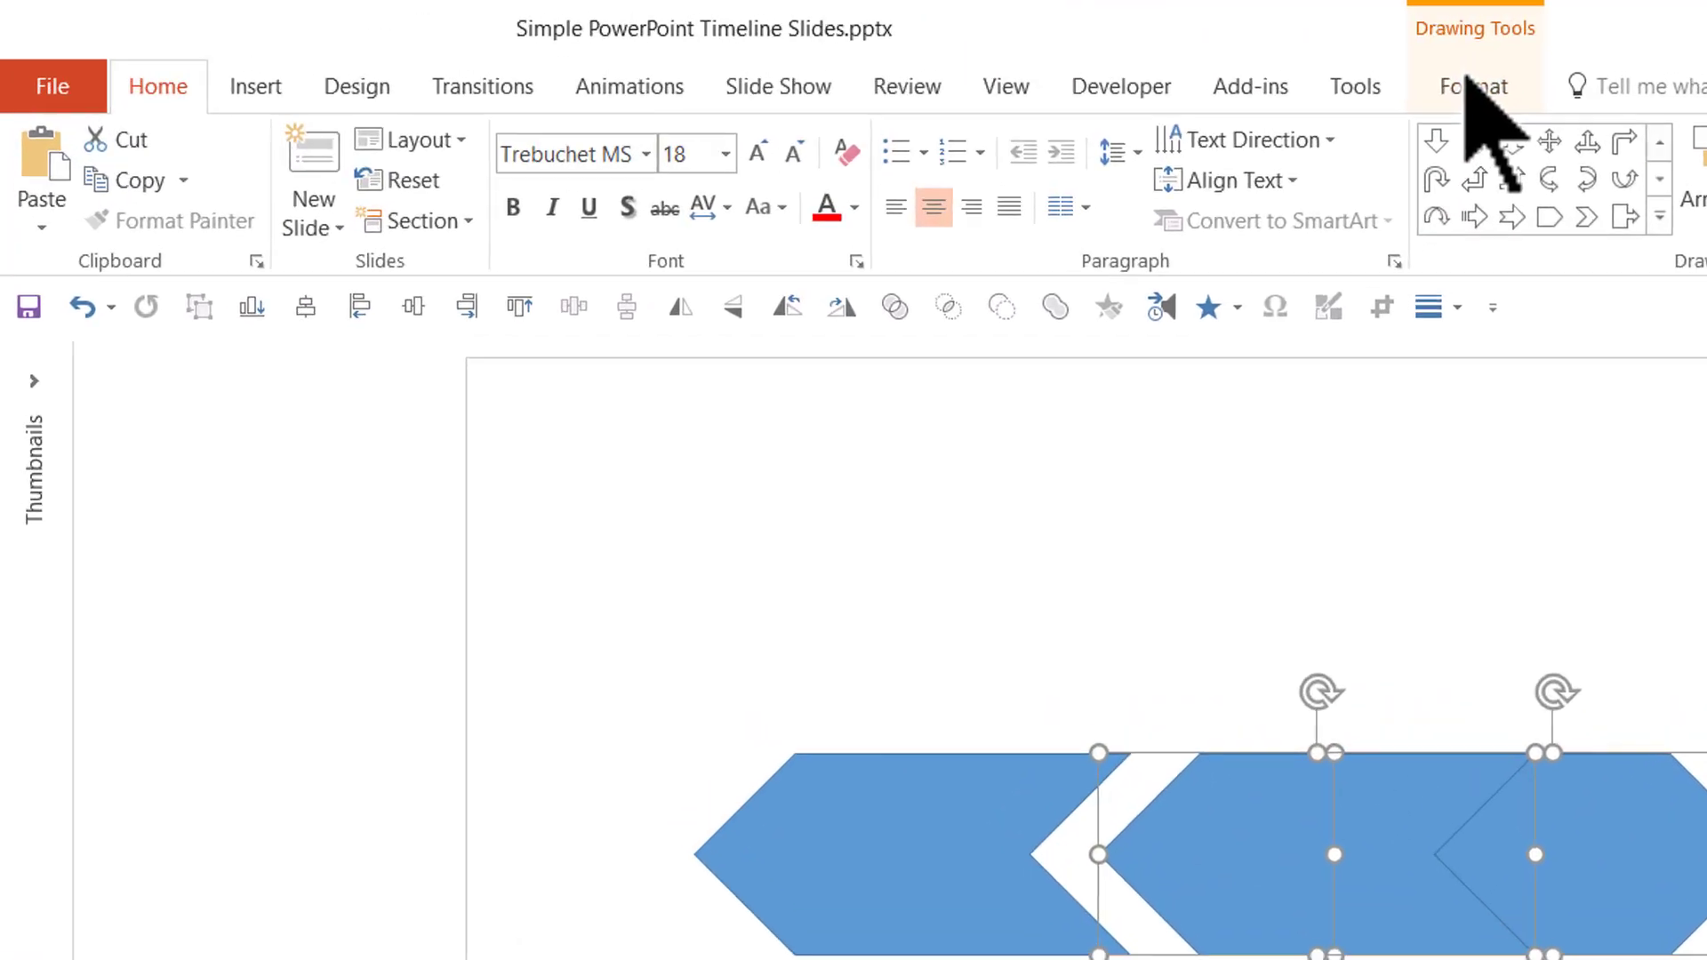
click(920, 54)
click(446, 256)
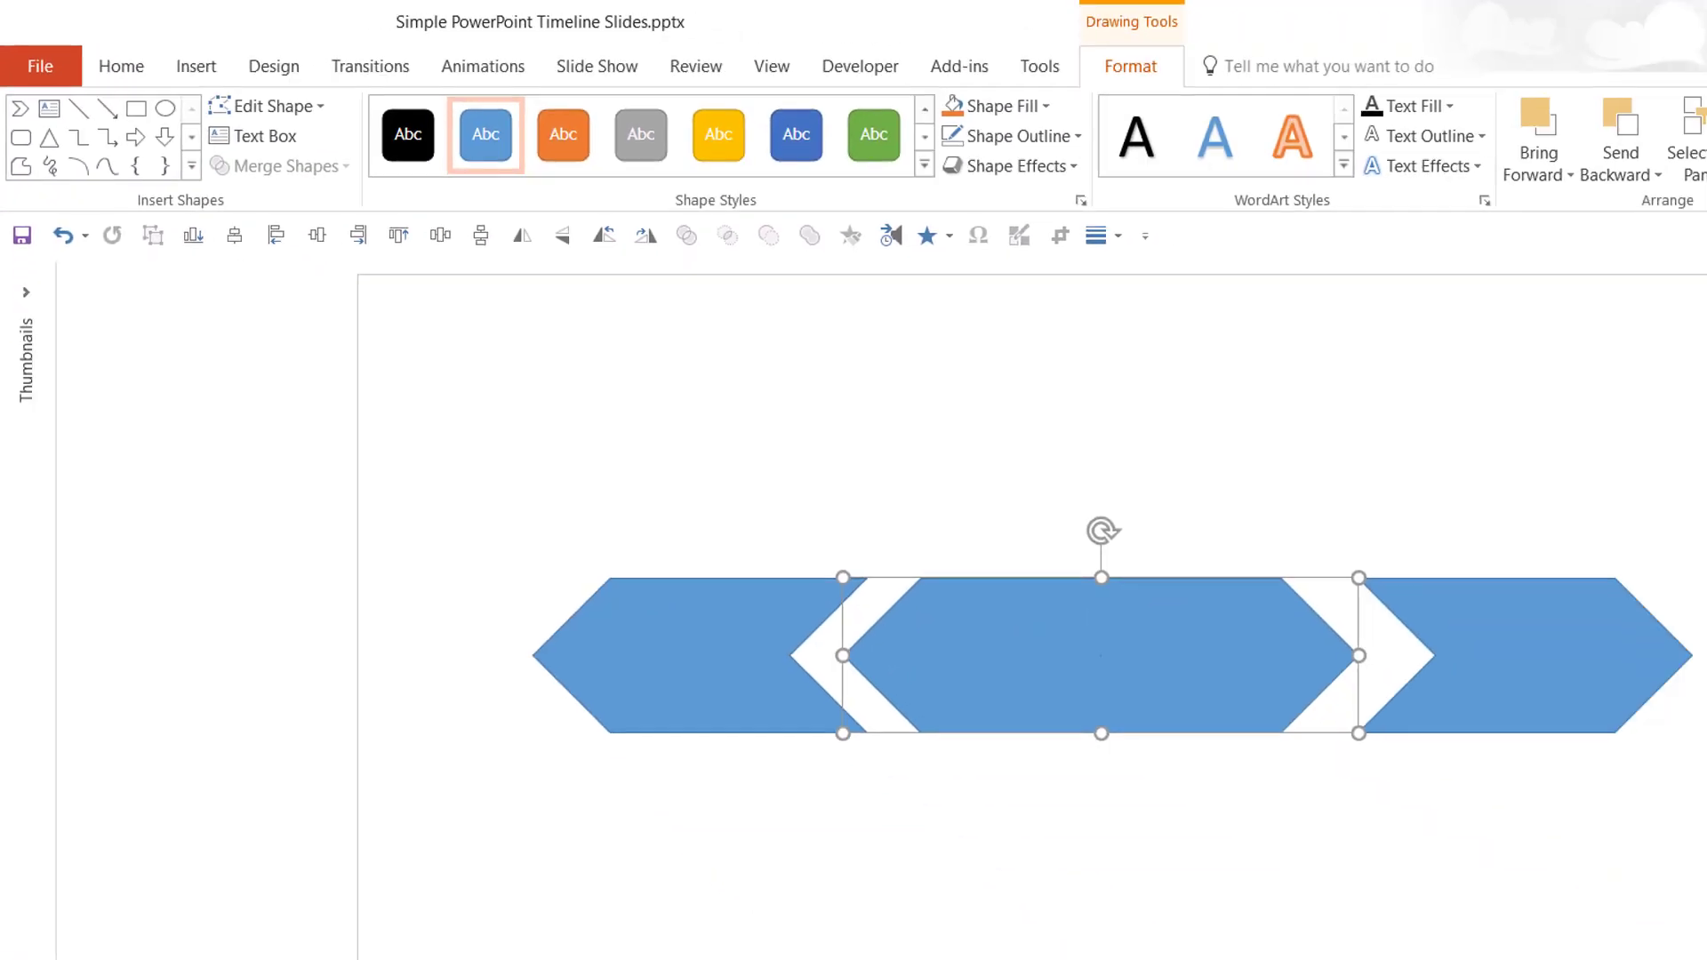
click(1060, 663)
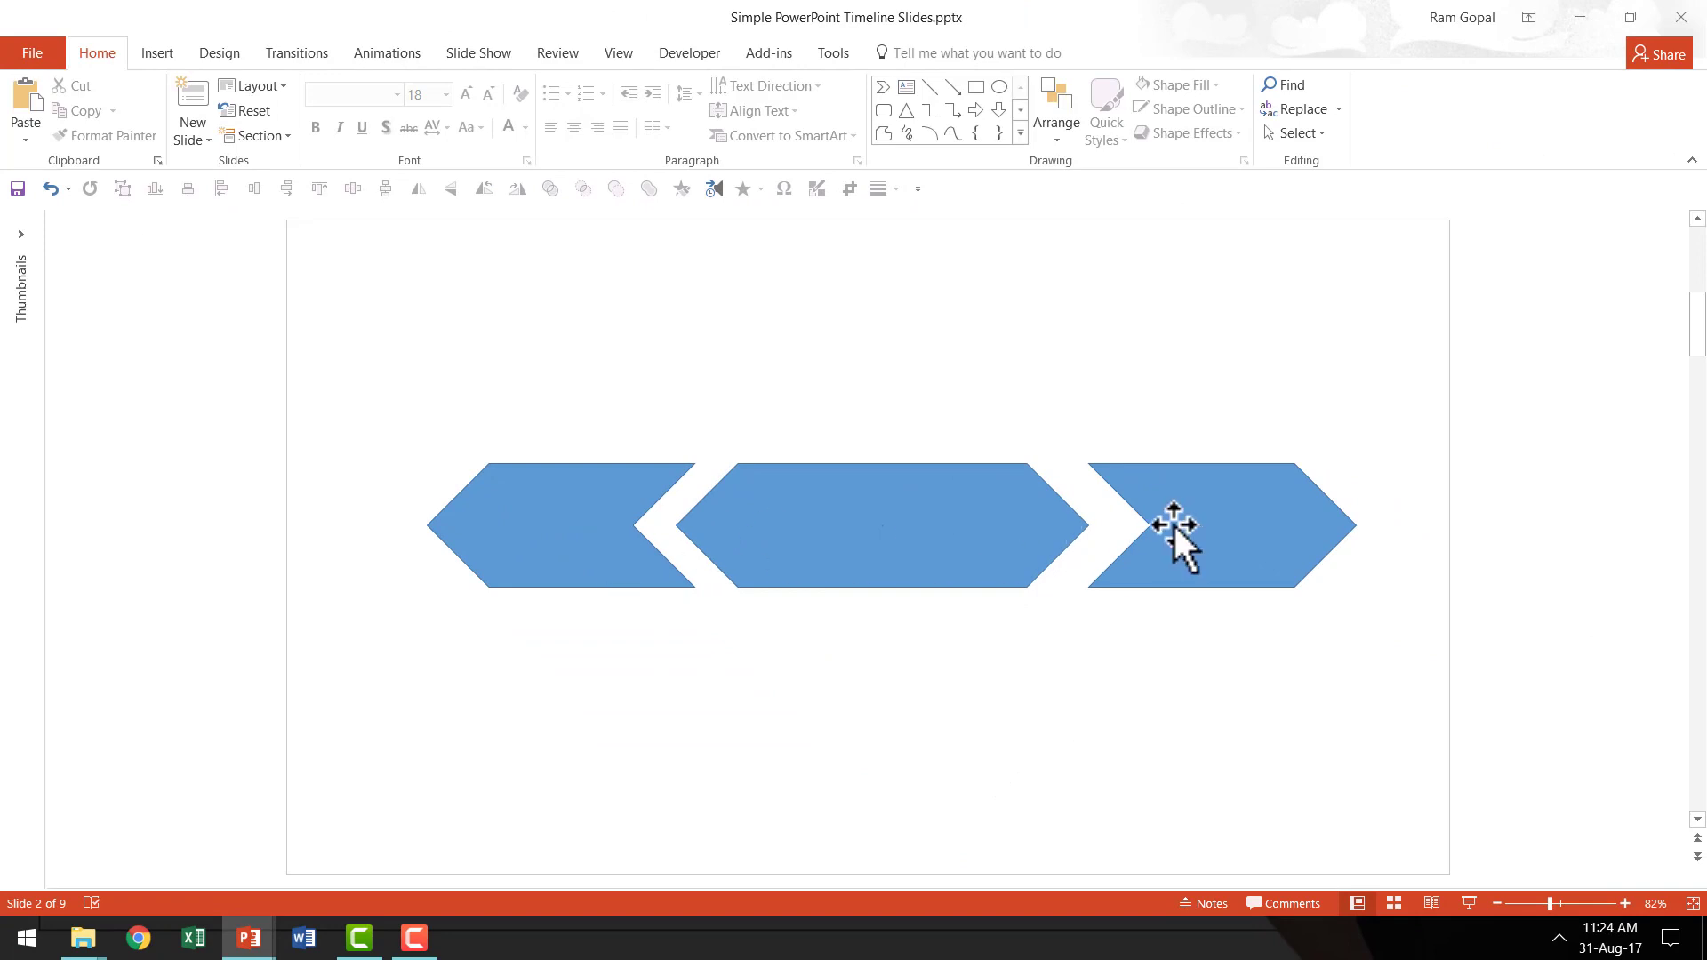
- Nudge the right chevron slightly left, then check the left, middle and right arrows
drag(1174, 526, 1157, 523)
click(1166, 748)
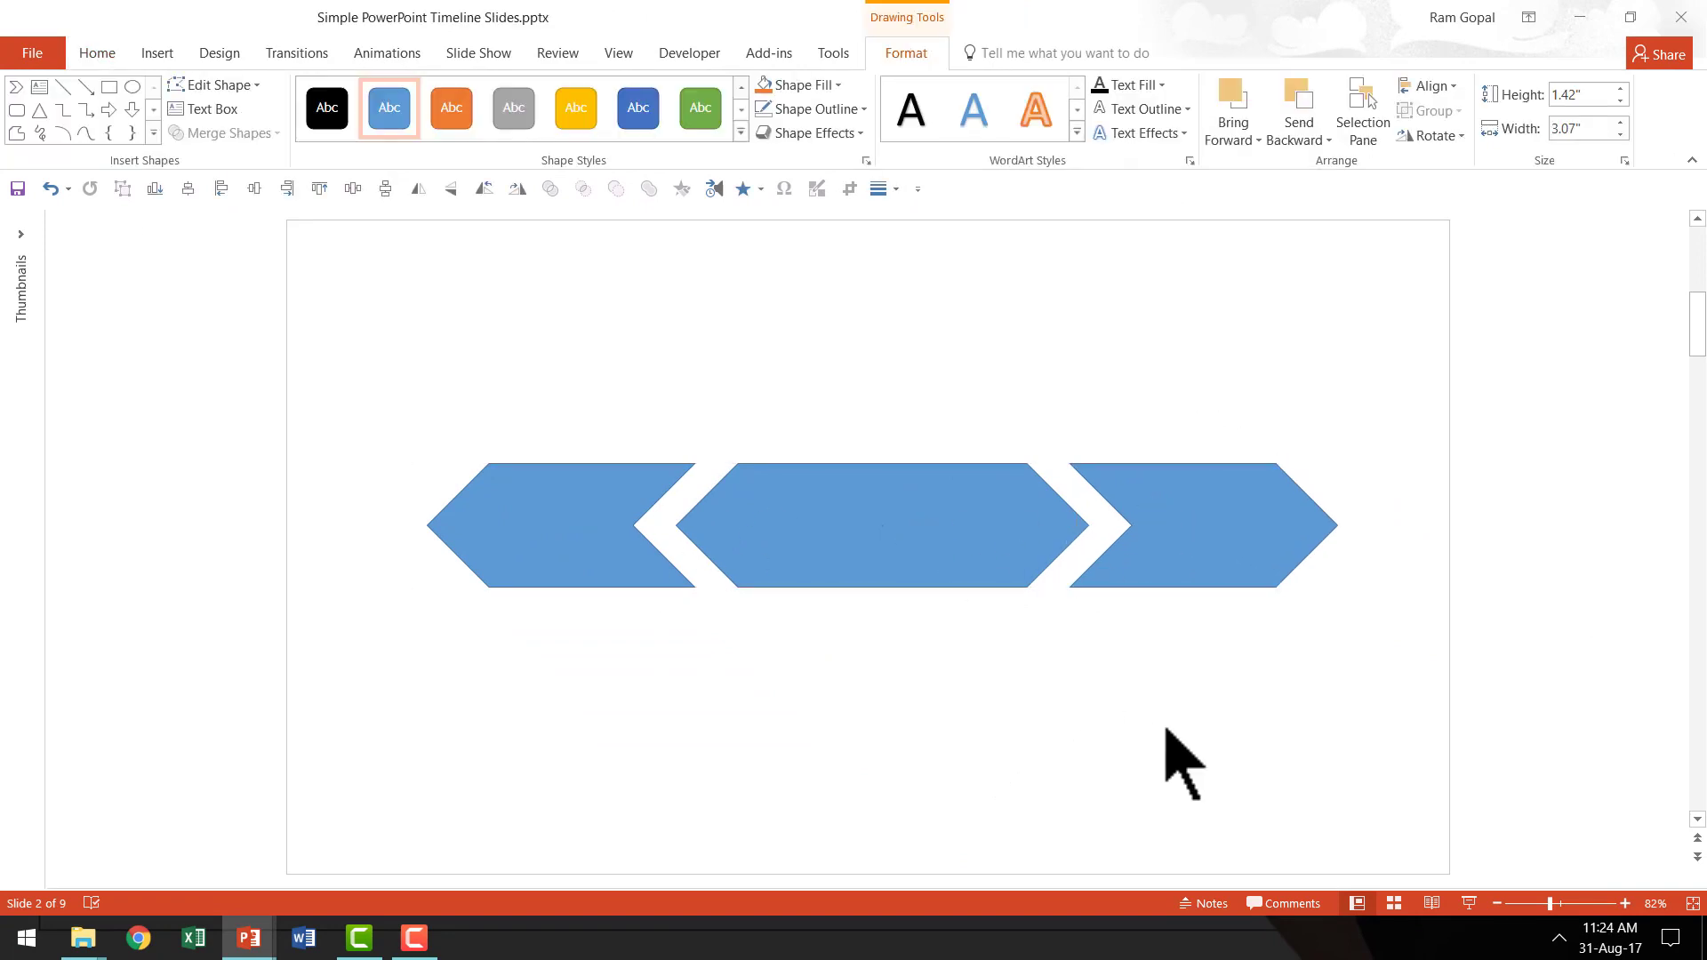
click(527, 480)
click(882, 554)
click(1199, 547)
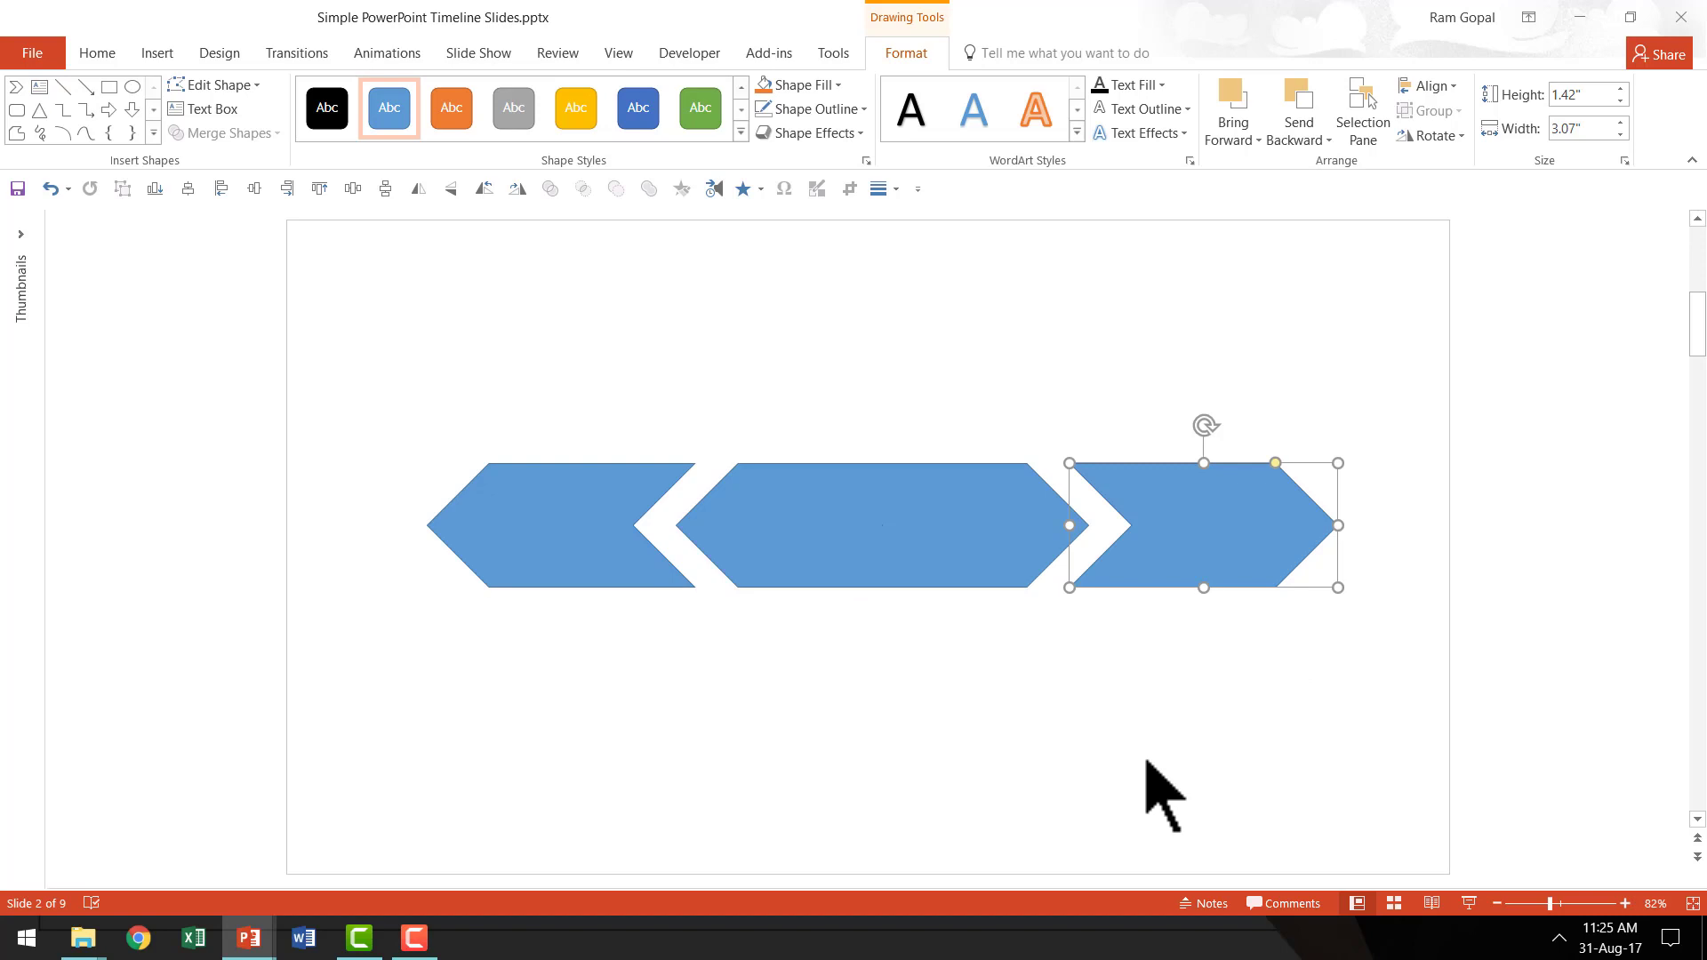
scroll(1161, 794, down, 1)
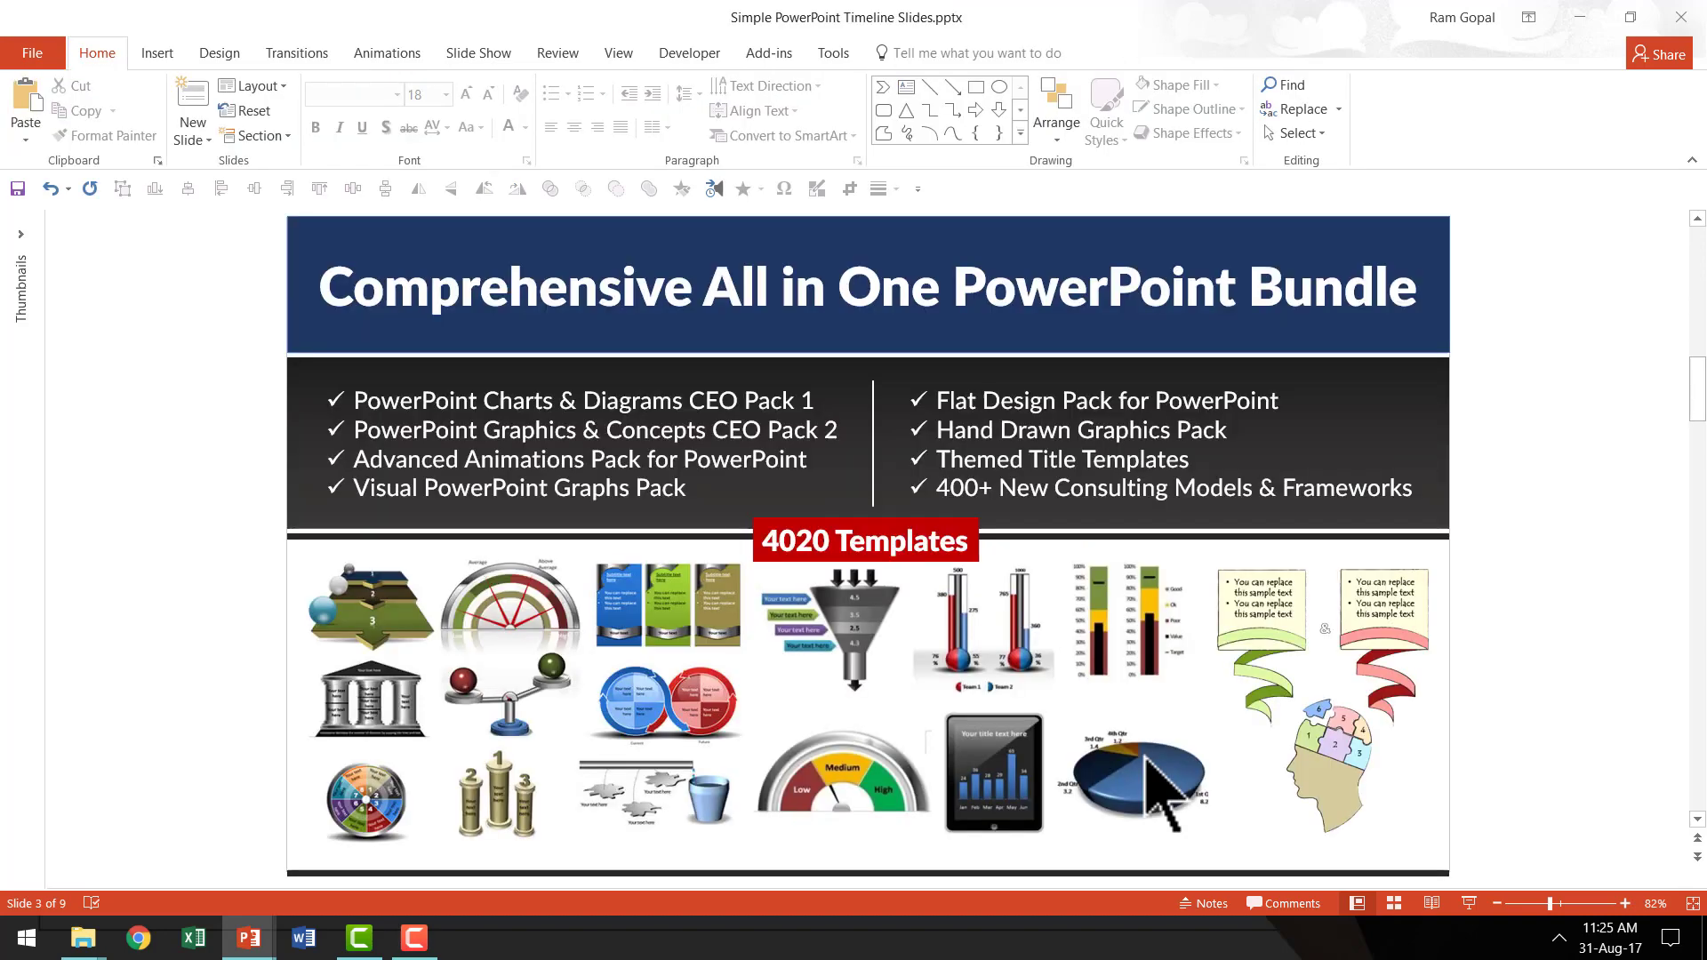